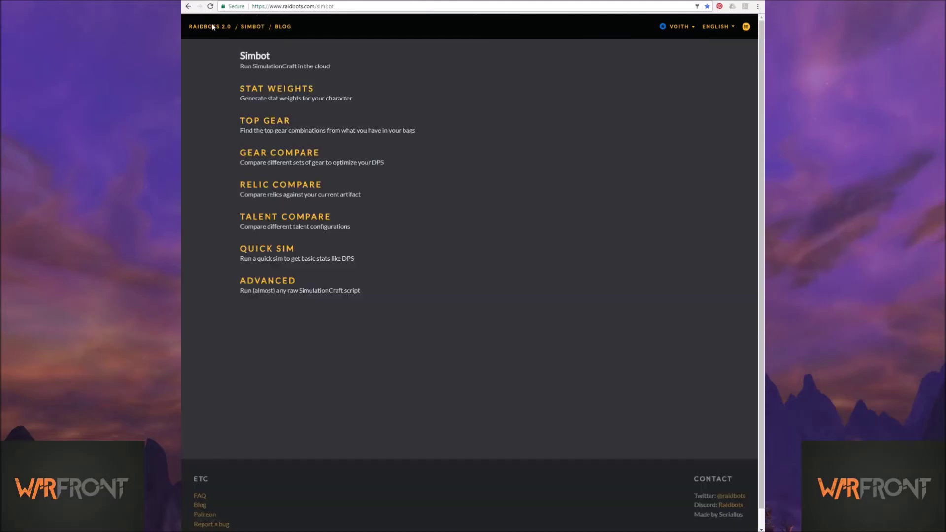
Open Raidbots' Gear Compare simulation page for the pasted SimC export.
left_click(259, 153)
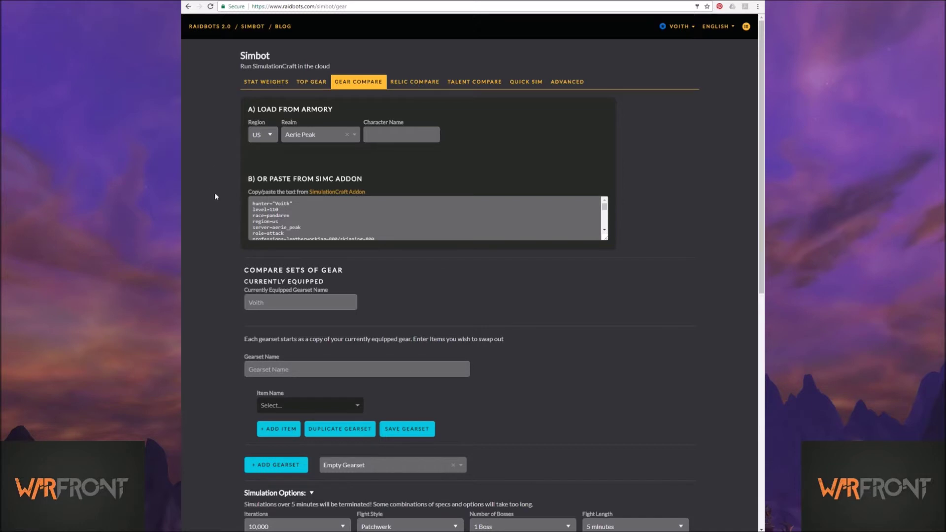
Add and remove a blank line at the SimC profile's top so the equipped gear loads.
left_click(253, 203)
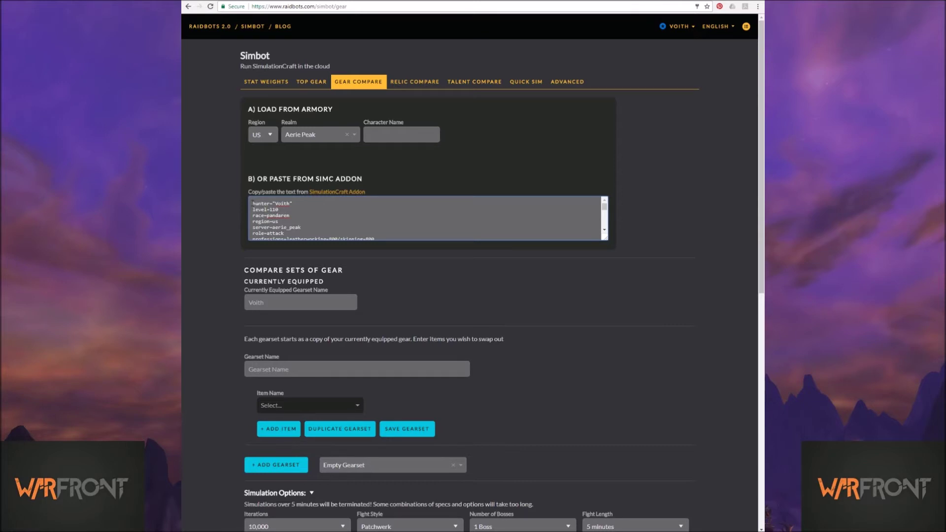
key("Return")
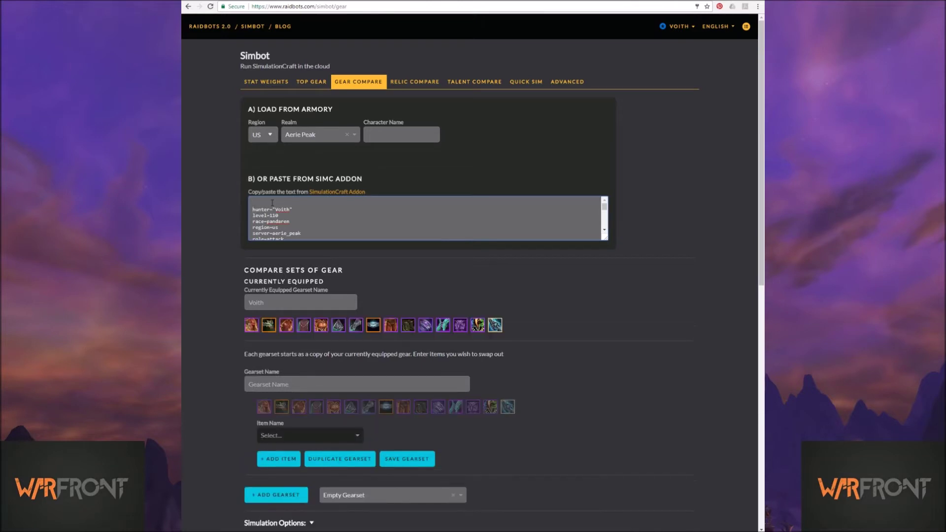
key("BackSpace")
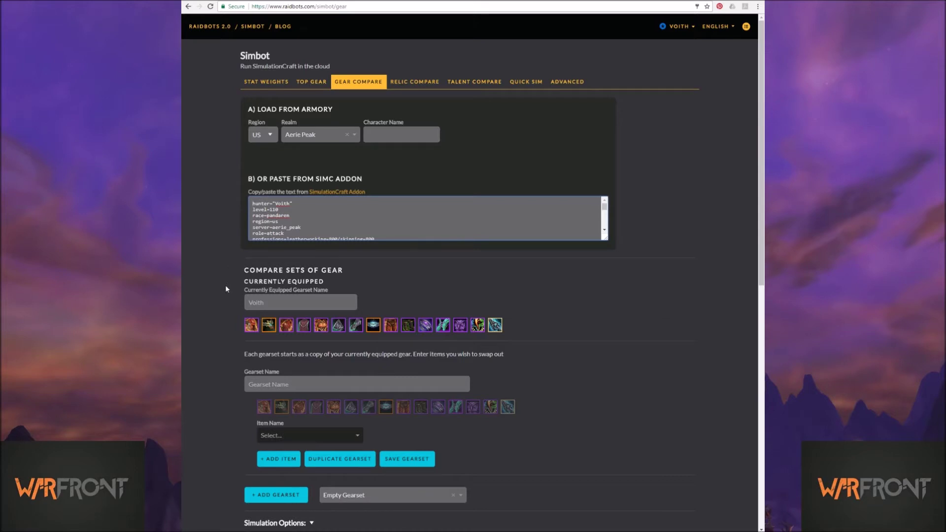
scroll(226, 285, "down", 2)
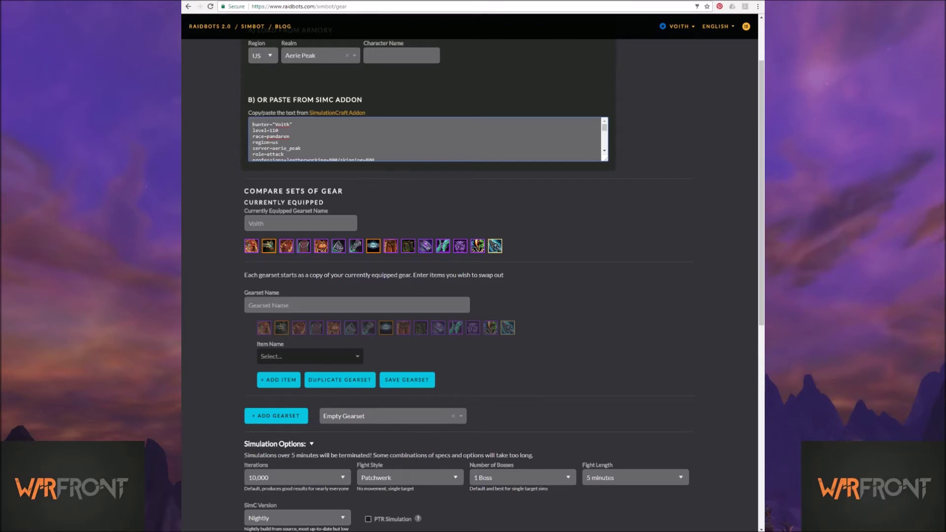
left_click(471, 356)
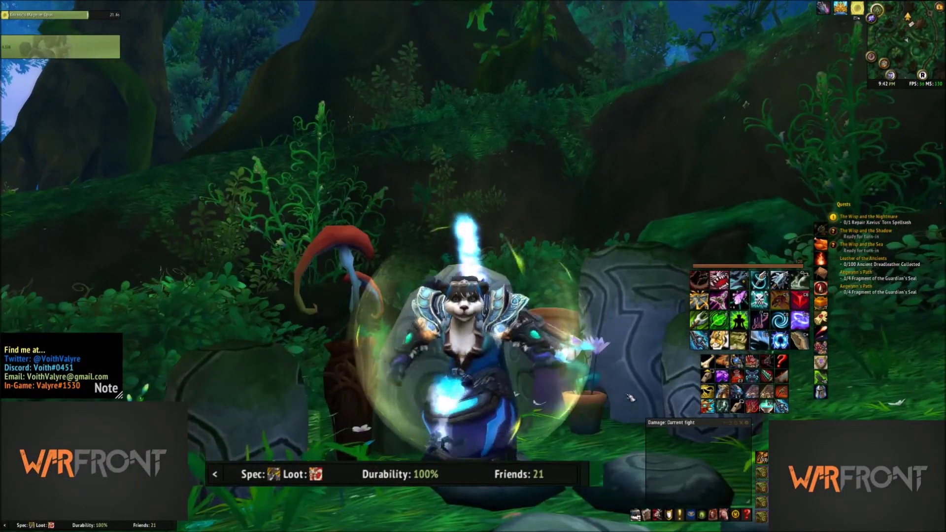
Browse the Adventure Guide's Dungeons Legendaries loot list for Beast Mastery.
left_click(720, 517)
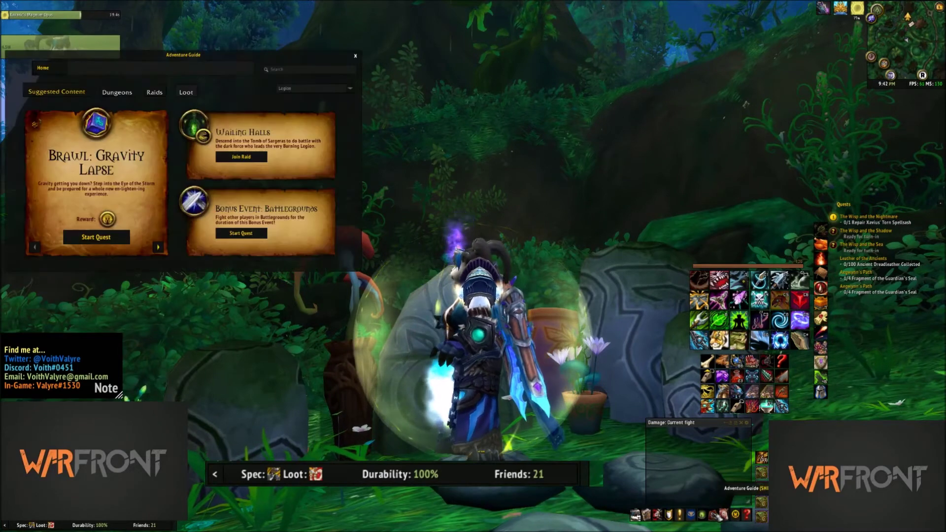
left_click(118, 92)
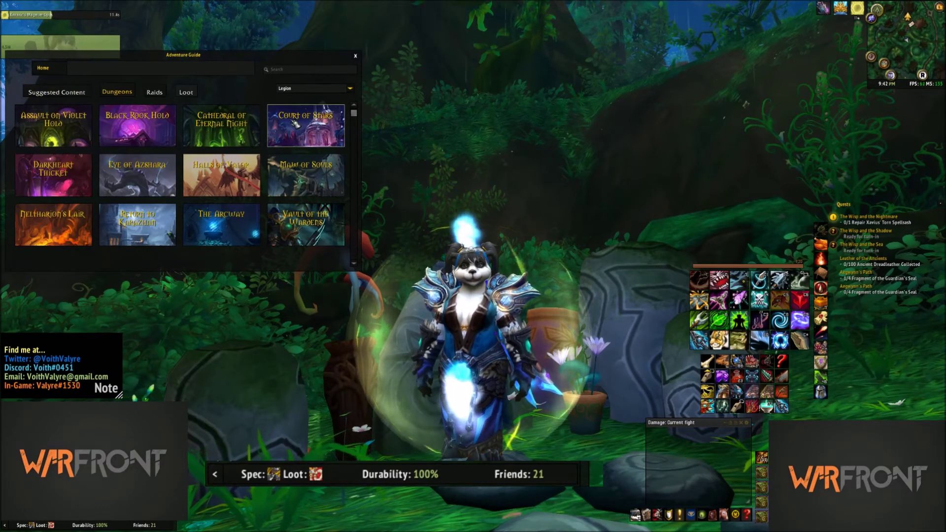
left_click(187, 91)
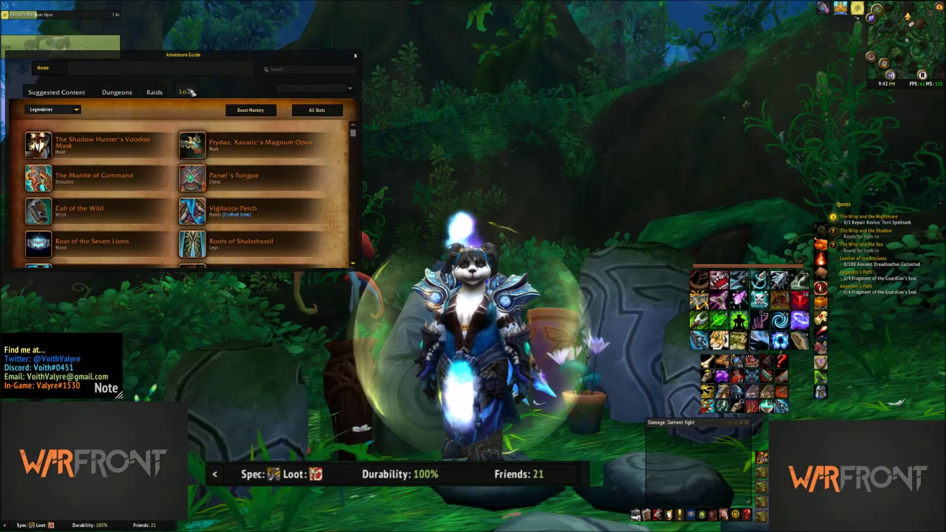
mouse_move(300, 241)
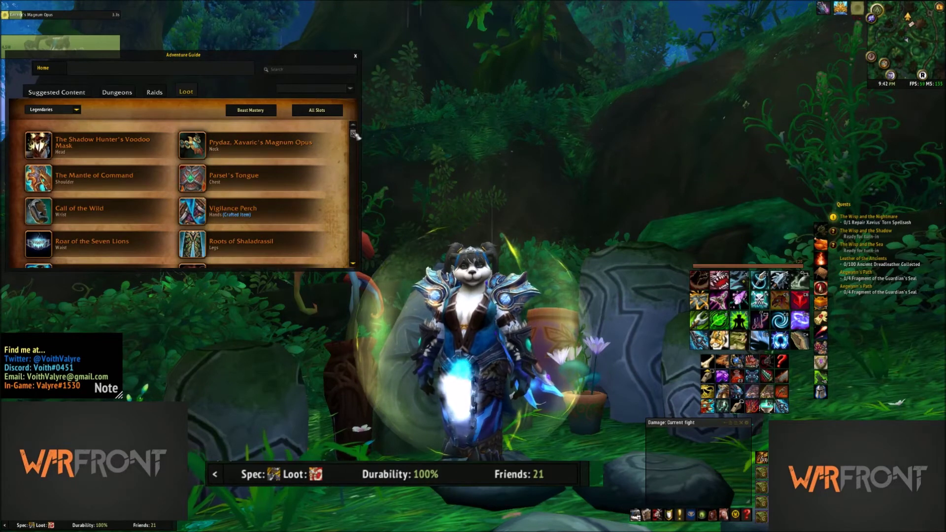
left_click_drag(354, 134, 367, 263)
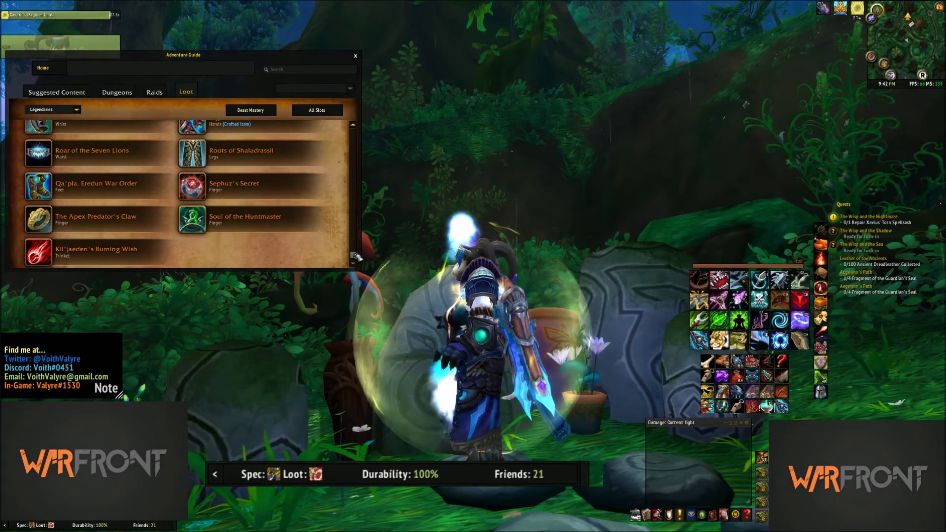
left_click_drag(353, 255, 353, 132)
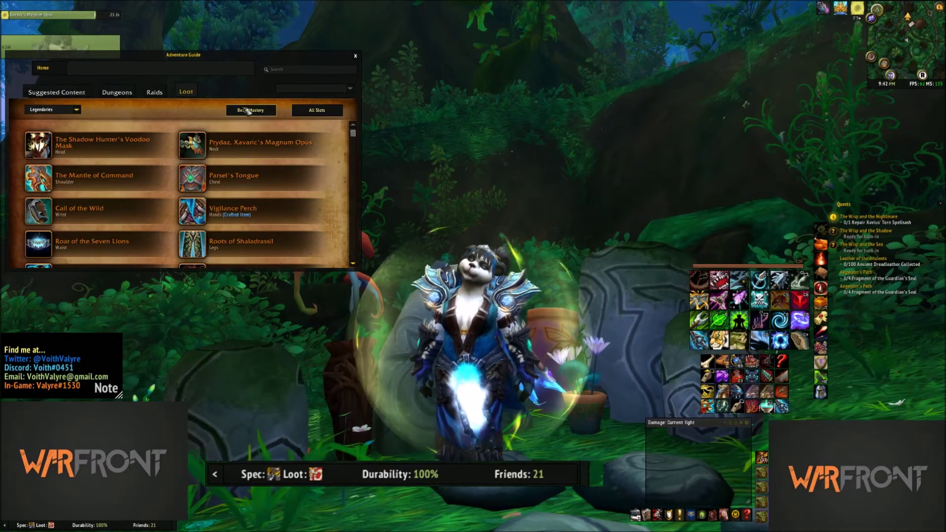
left_click(159, 94)
Filter Tomb of Sargeras loot to trinkets and inspect Engine of Eradication.
left_click(71, 179)
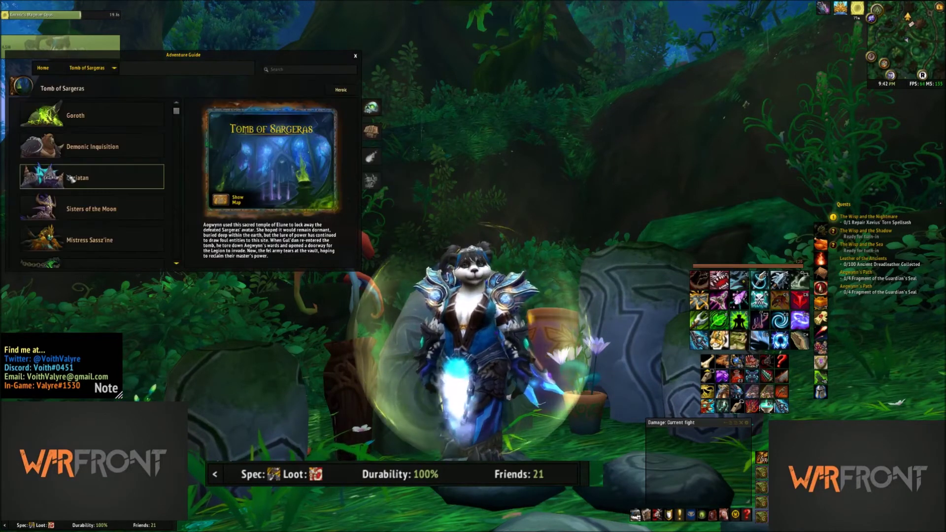
left_click(375, 131)
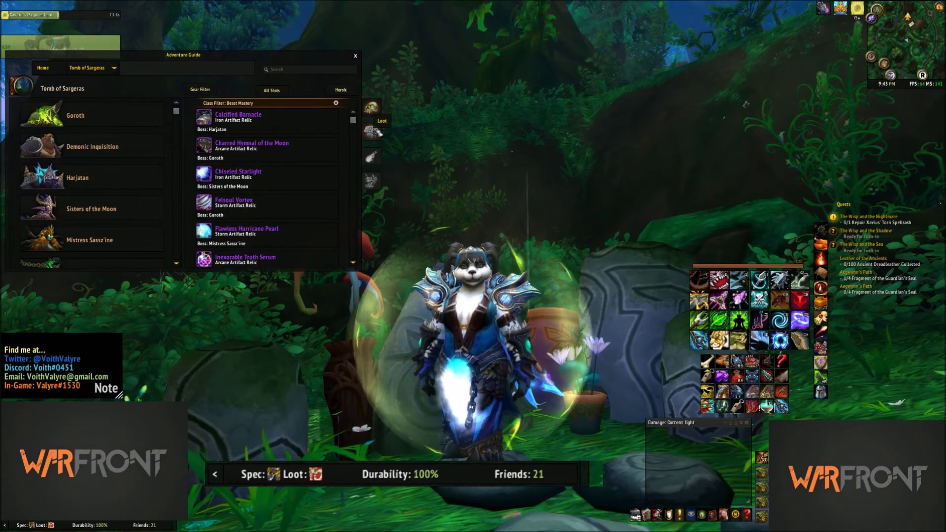
left_click(356, 91)
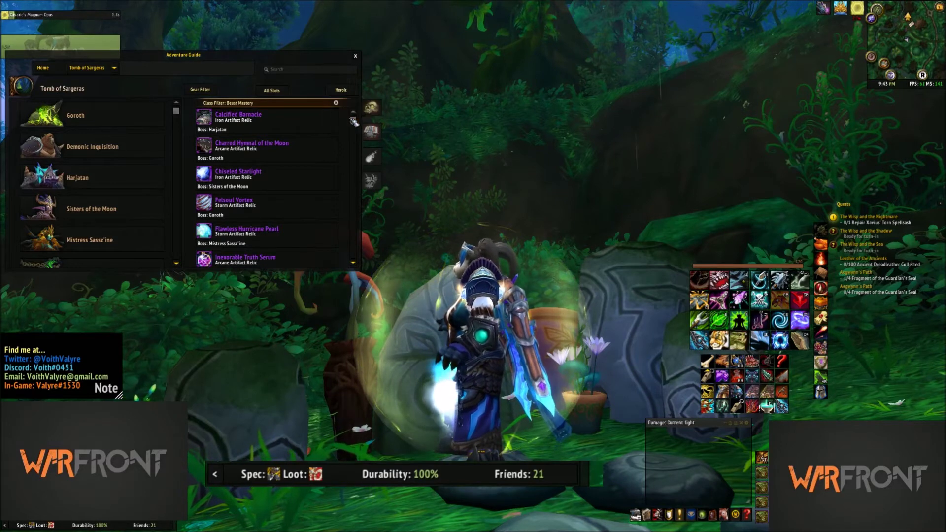
left_click(283, 92)
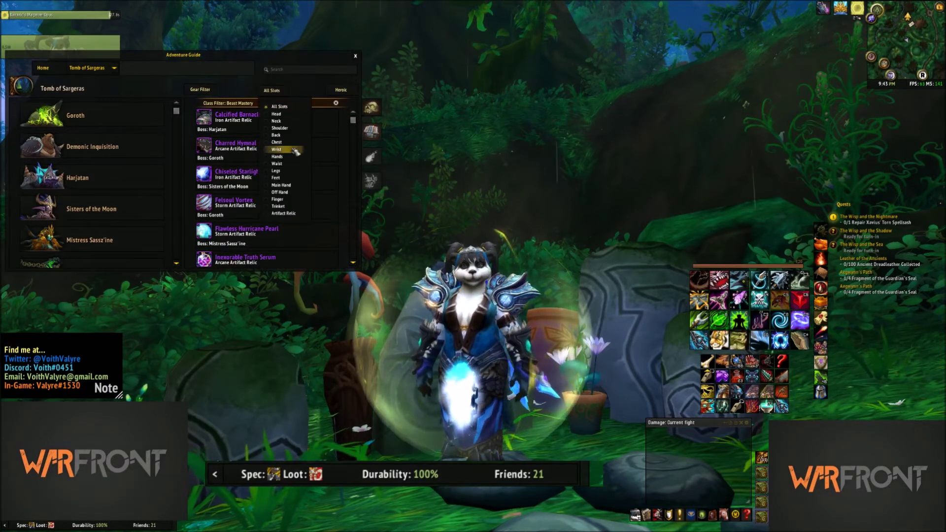
left_click(298, 207)
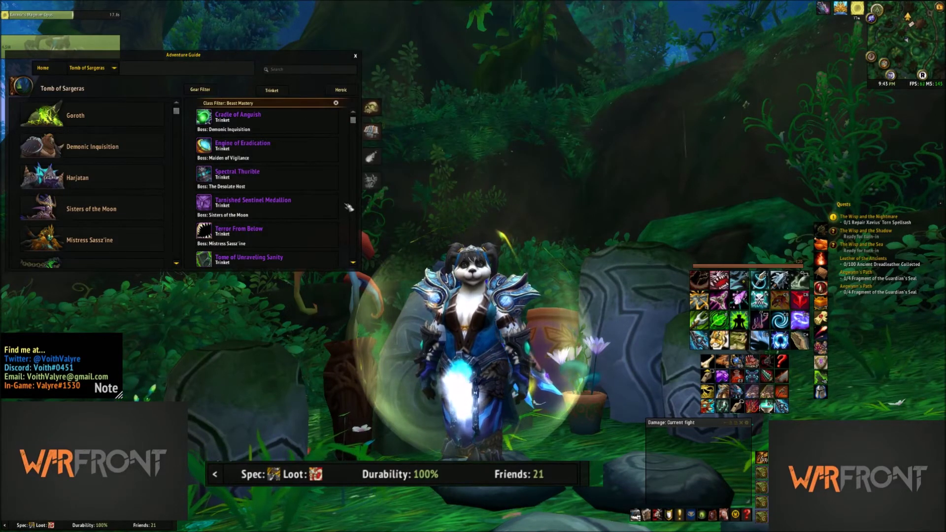
mouse_move(317, 153)
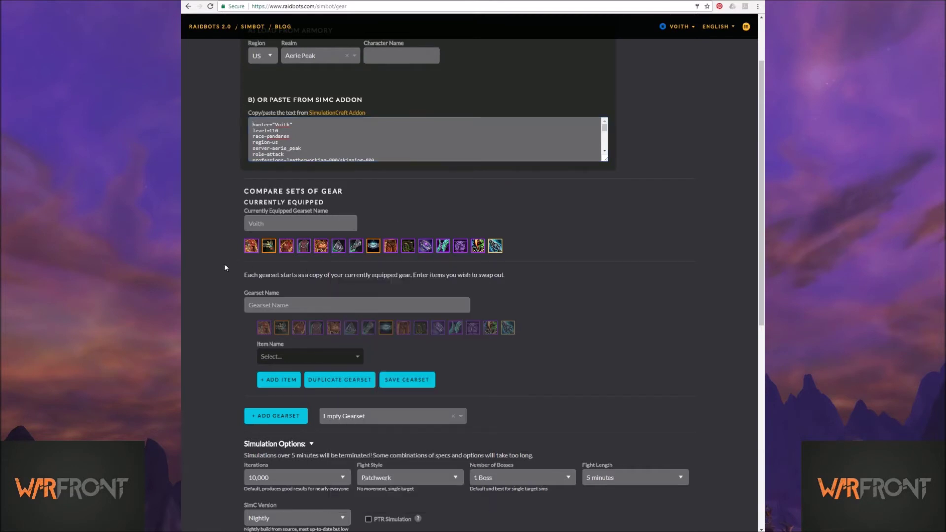
Search 'engin' and swap in Engine of Eradication at item level 915.
scroll(232, 292, "down", 1)
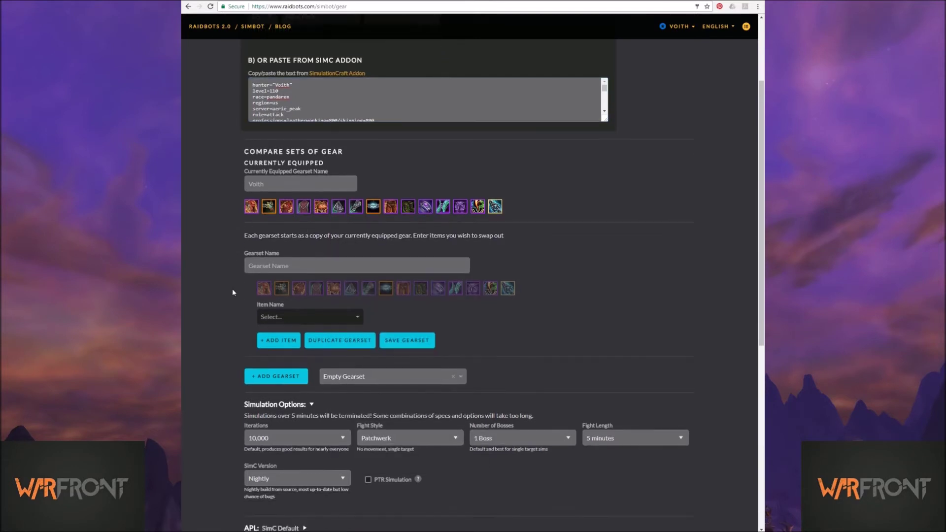
left_click(280, 315)
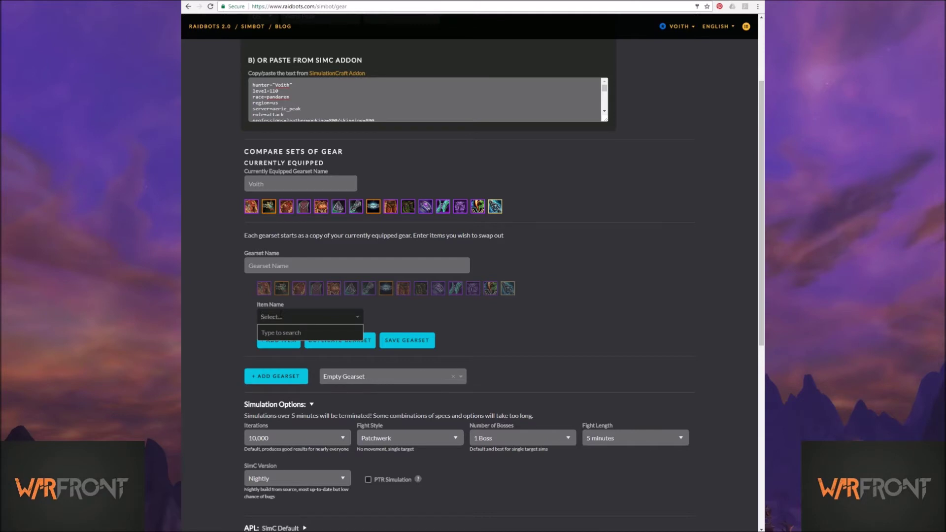
type("engine")
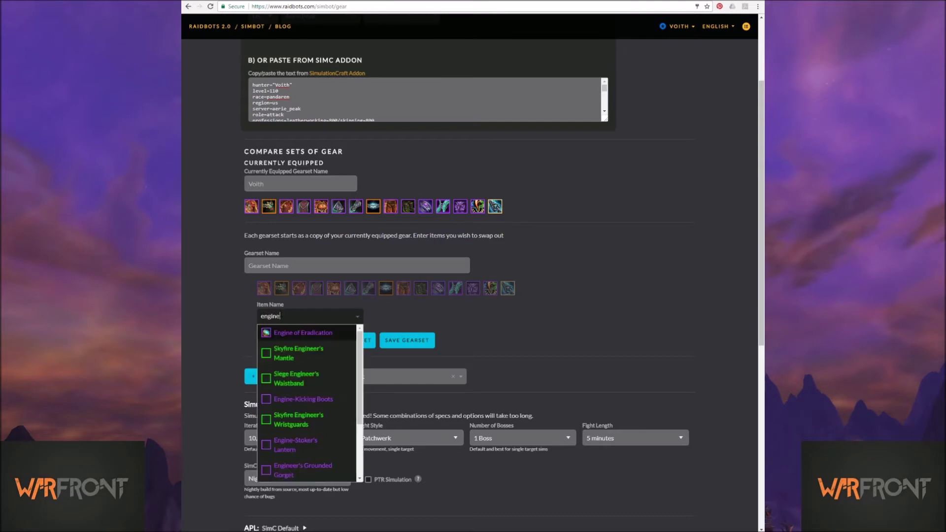
left_click(302, 334)
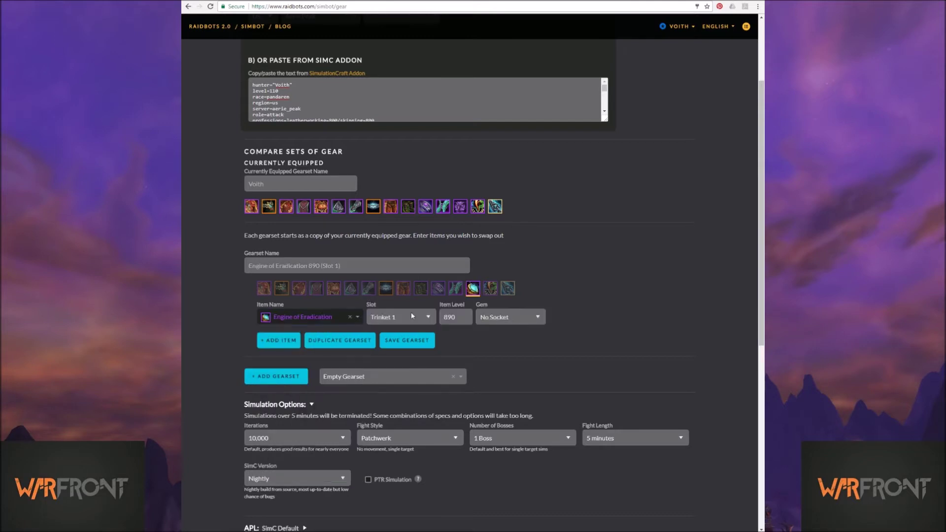
left_click_drag(461, 316, 442, 317)
type("915")
Duplicate the gearset and save the copy with Engine of Eradication in Trinket 2.
left_click(338, 342)
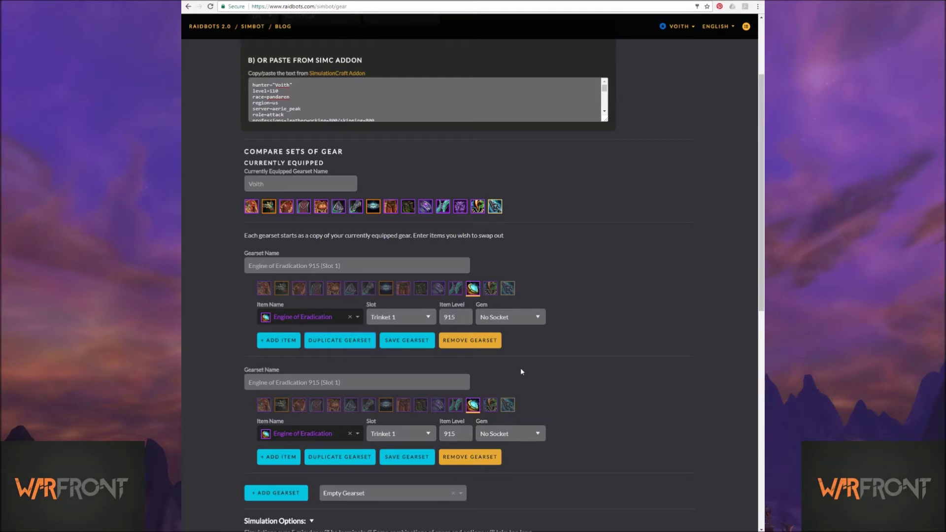
scroll(566, 374, "down", 1)
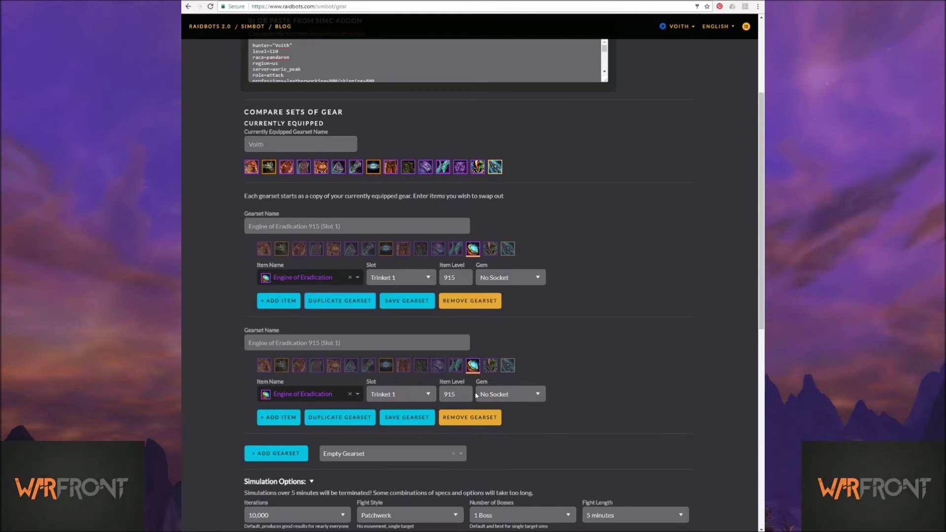
left_click(399, 418)
Run Compare Items to simulate both Engine of Eradication slots against current gear.
scroll(602, 333, "down", 3)
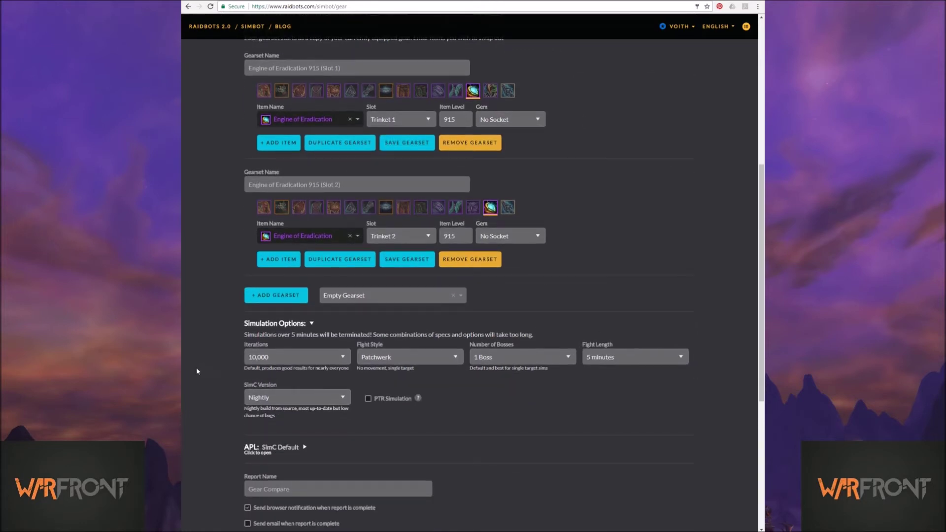
scroll(226, 419, "down", 2)
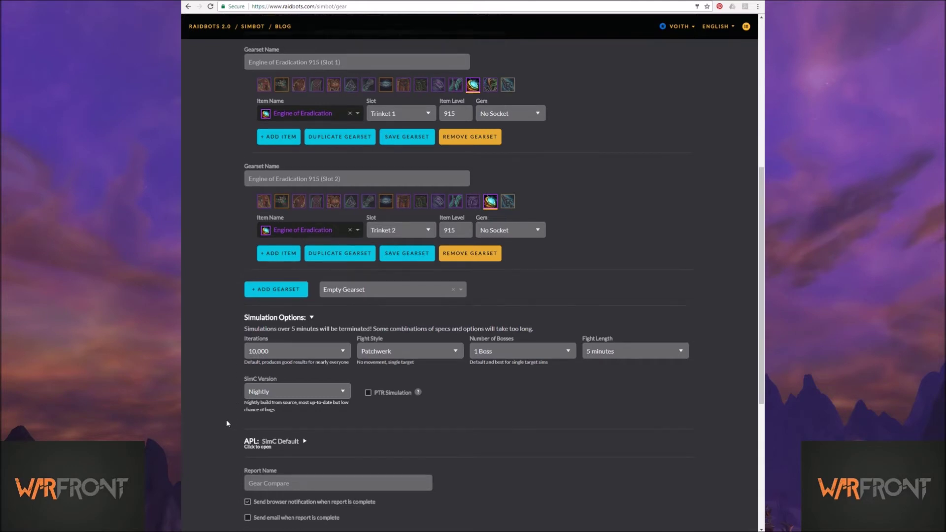
left_click(271, 430)
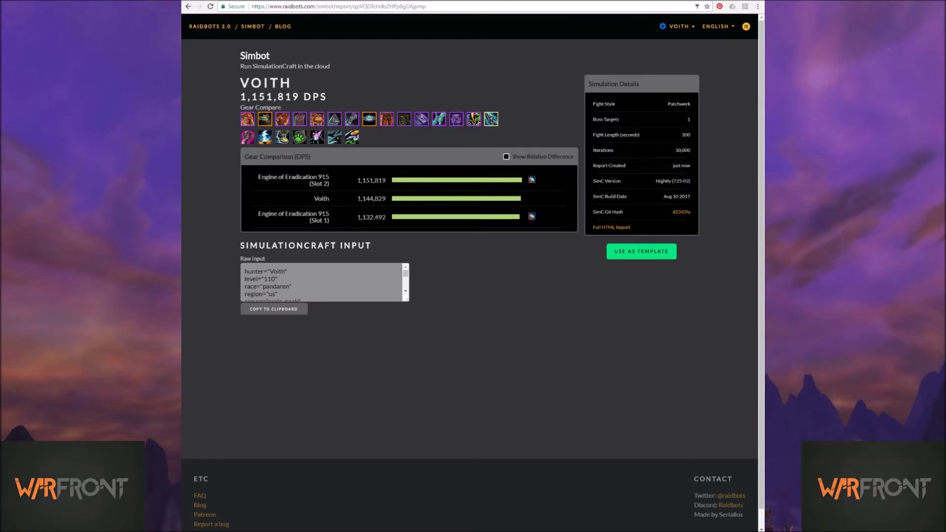
left_click_drag(356, 217, 386, 217)
left_click(345, 217)
left_click(641, 251)
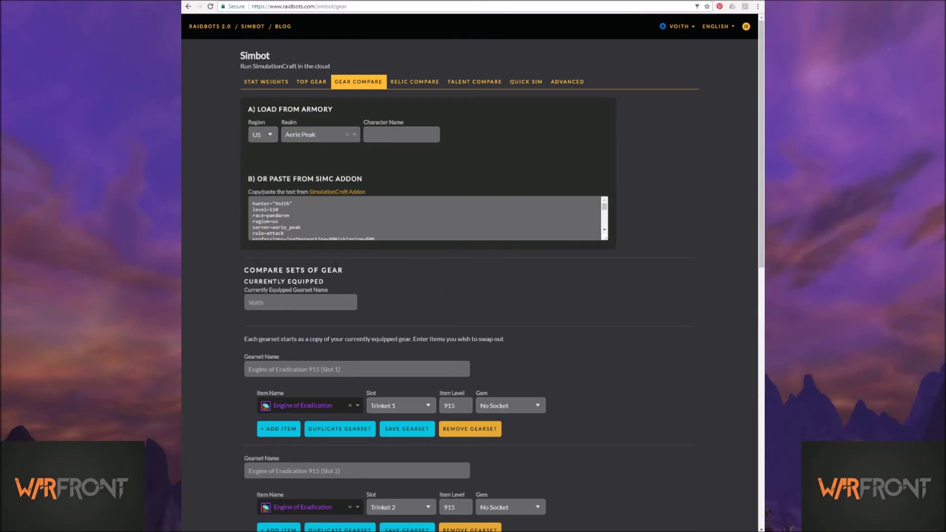
Delete the leading blank line in the templated SimC text so the equipped gear reloads.
left_click(253, 203)
scroll(255, 203, "up", 1)
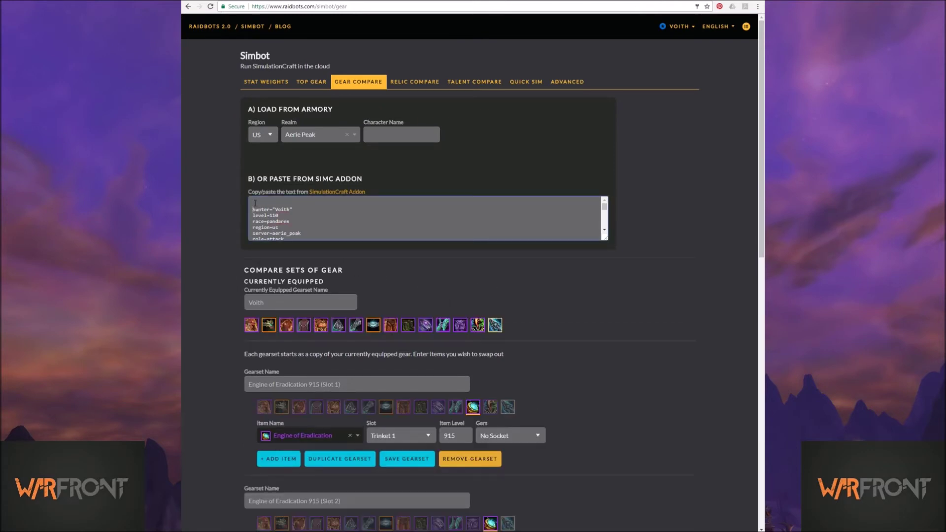
key("BackSpace")
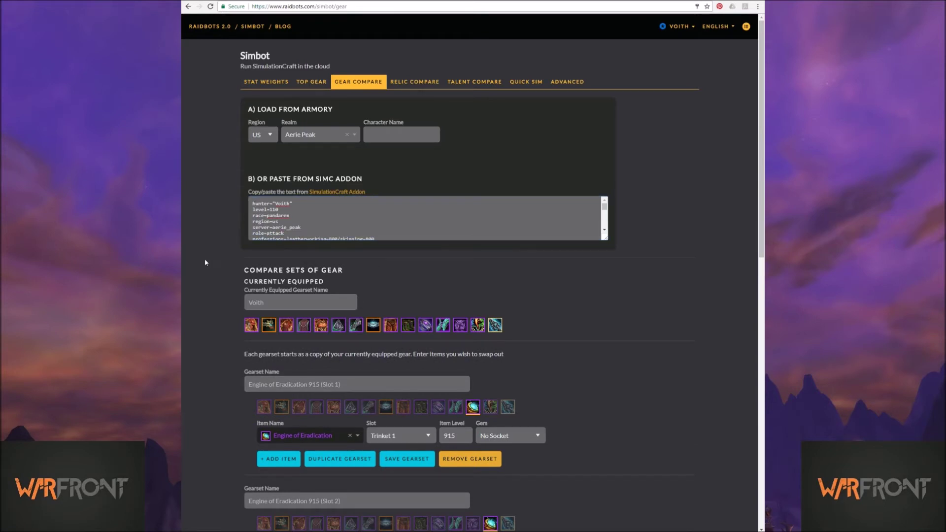
scroll(212, 273, "down", 2)
scroll(216, 310, "down", 2)
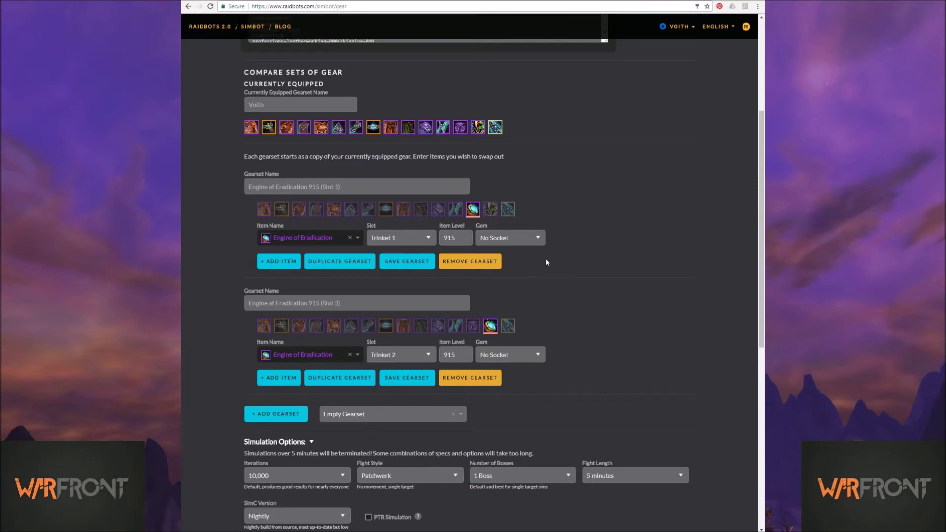
Remove the Engine of Eradication 915 (Slot 1) gearset.
left_click(470, 261)
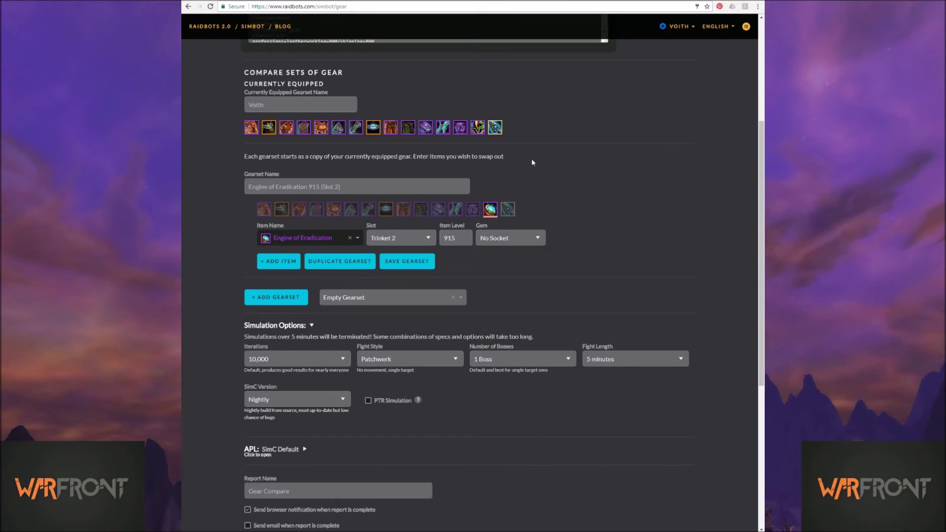
mouse_move(476, 131)
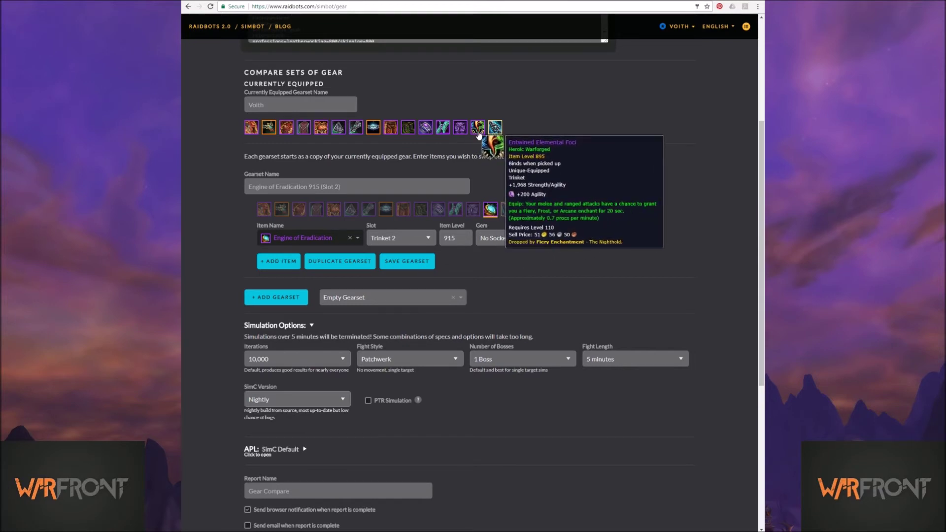
scroll(578, 229, "down", 1)
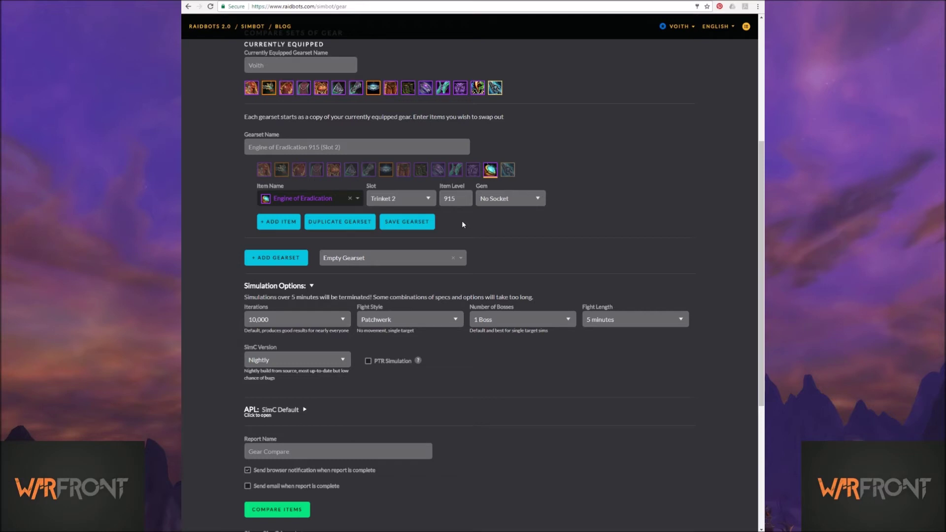
Add a new gearset with Entwined Elemental Foci, Trinket 2, item level 915.
mouse_move(476, 97)
left_click(280, 258)
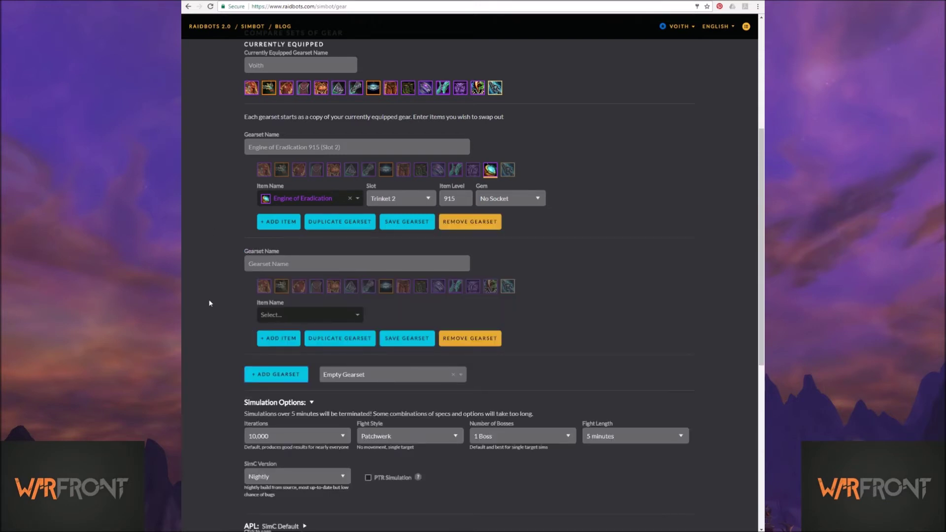
left_click(280, 315)
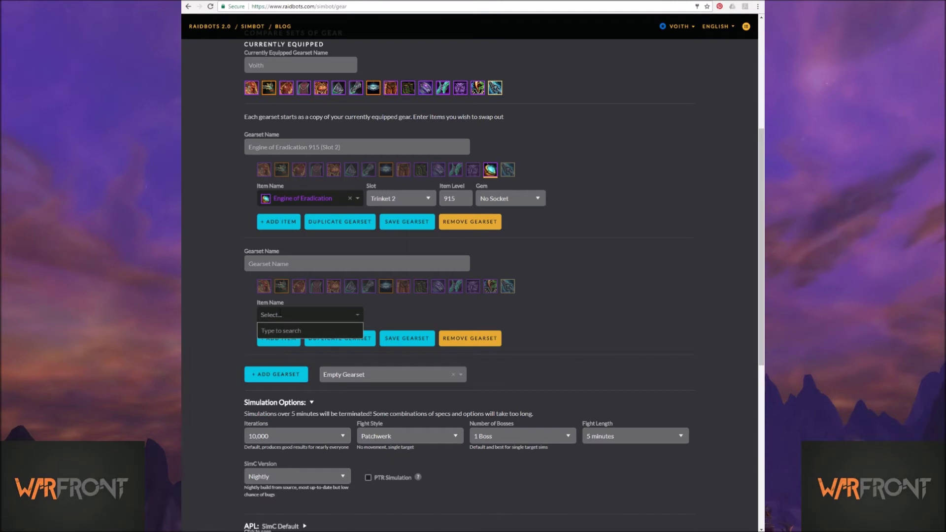
type("foci")
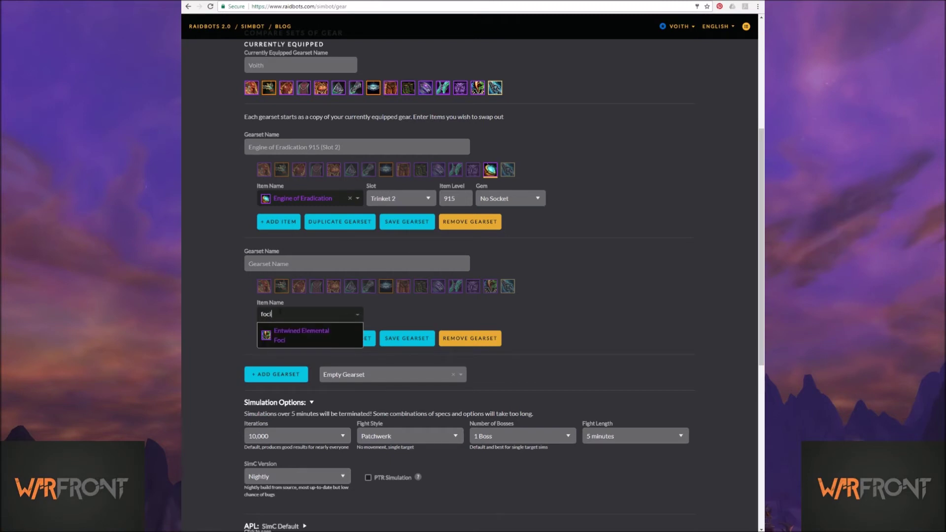
left_click(294, 335)
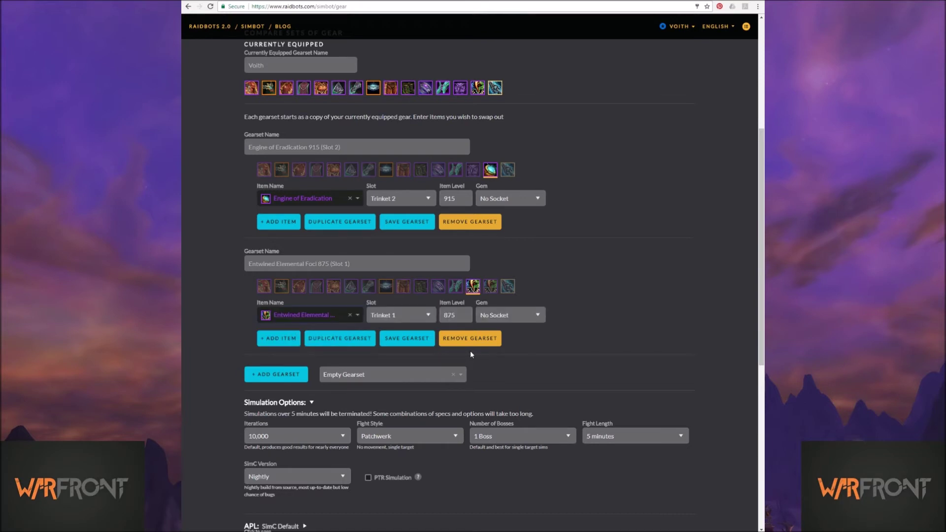
left_click(428, 316)
left_click(419, 339)
double_click(461, 313)
type("915")
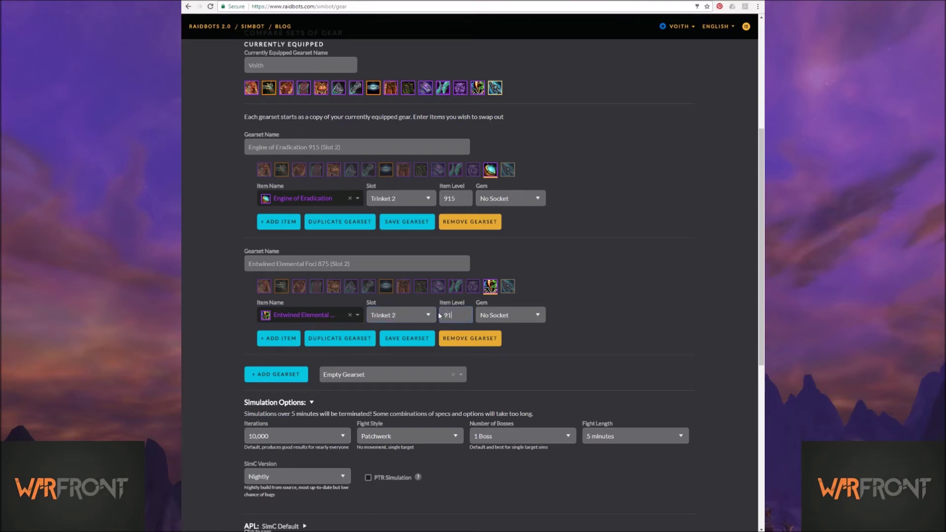
left_click(530, 337)
Duplicate the Entwined Elemental Foci gearset and set the copy's item level to 920.
left_click(337, 339)
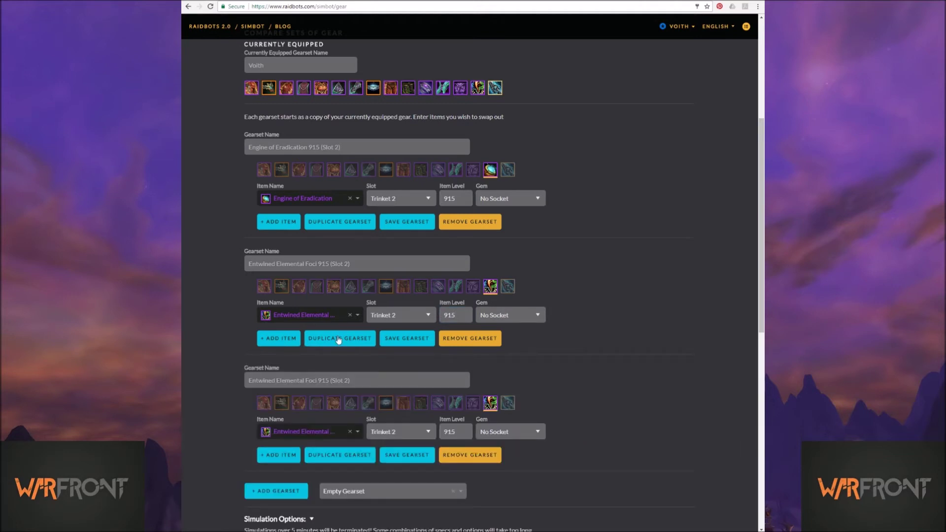
scroll(334, 363, "down", 1)
double_click(455, 391)
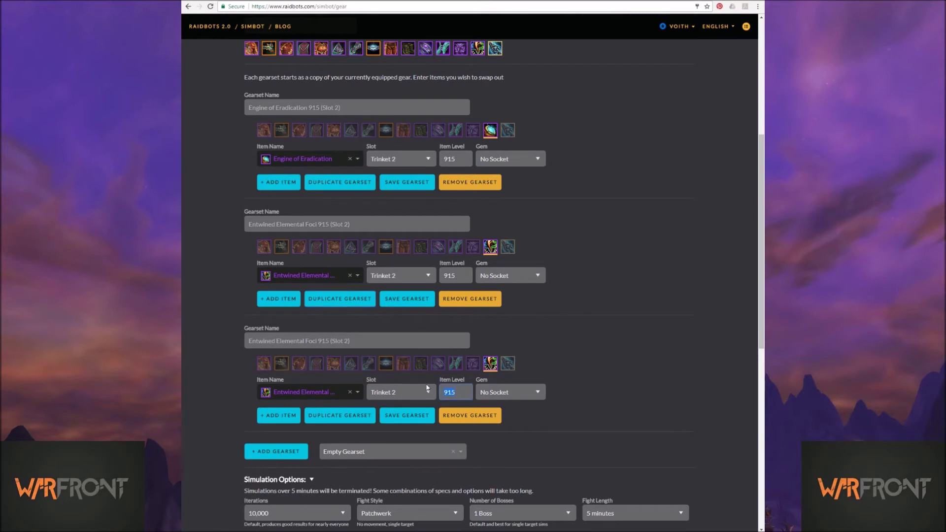
type("920")
Add another Foci copy at item level 930 and run the comparison.
left_click(342, 419)
scroll(343, 419, "down", 3)
double_click(440, 390)
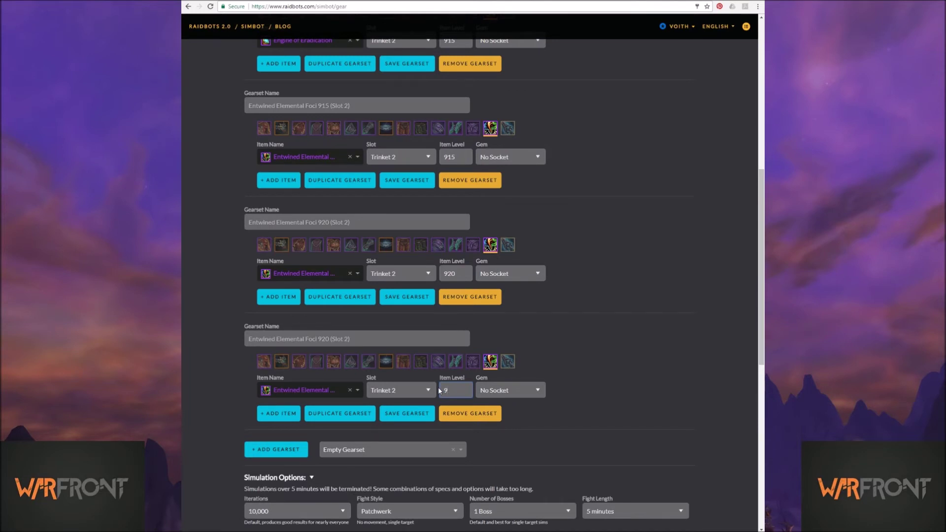
type("930")
scroll(532, 415, "down", 1)
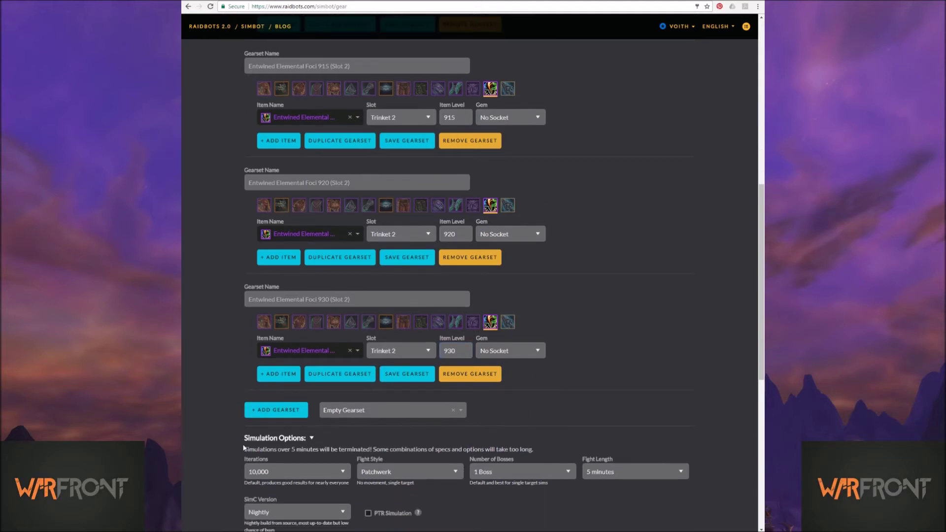
scroll(217, 404, "up", 2)
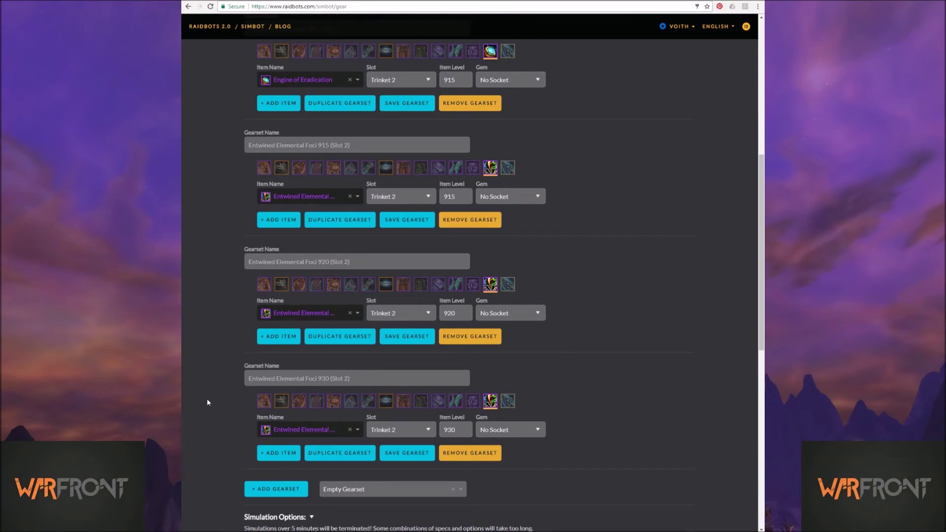
scroll(207, 402, "down", 6)
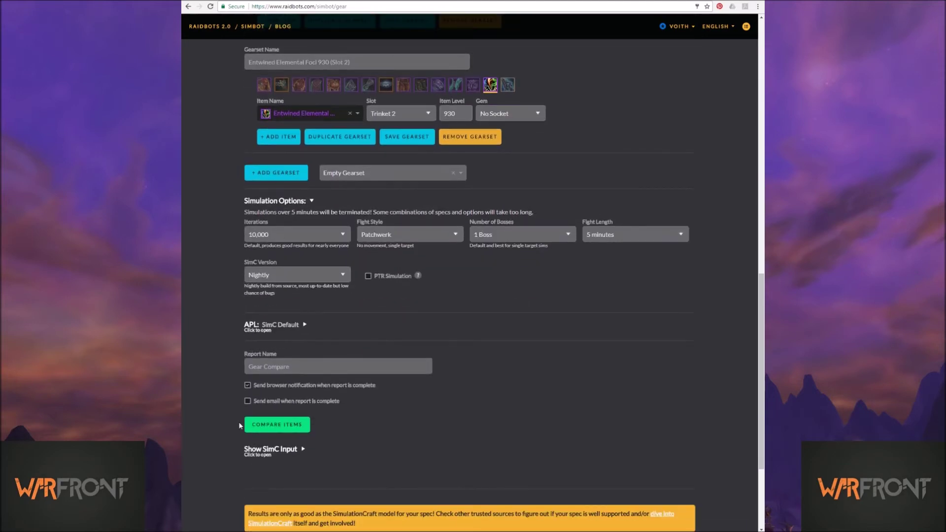
left_click(275, 426)
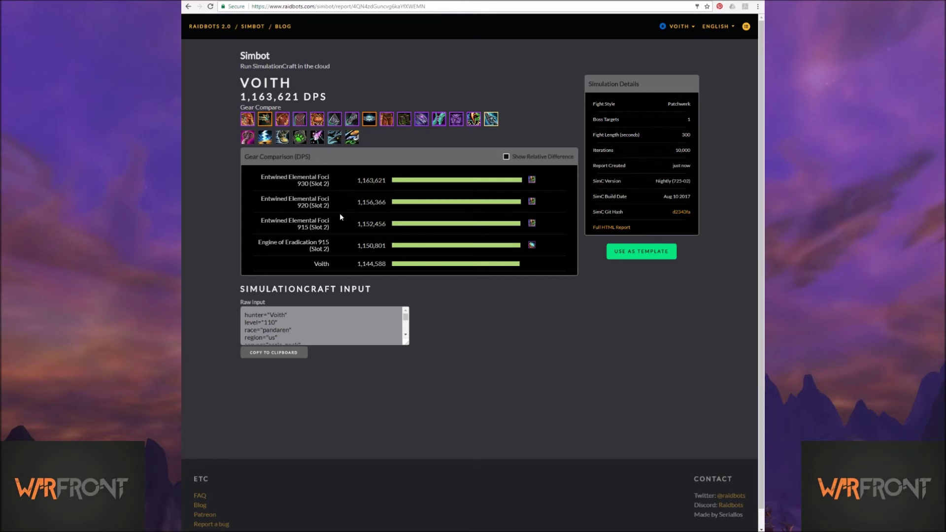
Start a new comparison from the report and remove the Foci 915, 920 and 930 gearsets.
left_click(641, 252)
scroll(574, 304, "down", 2)
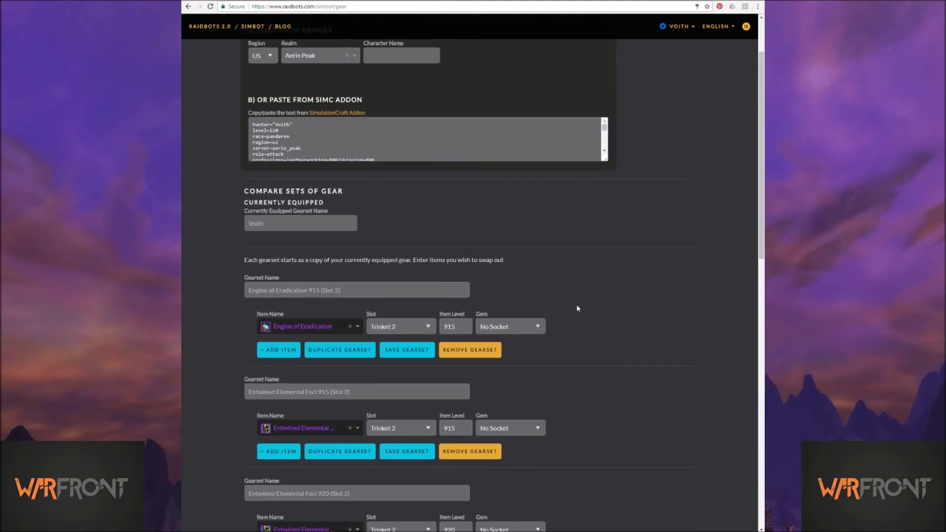
scroll(578, 309, "down", 3)
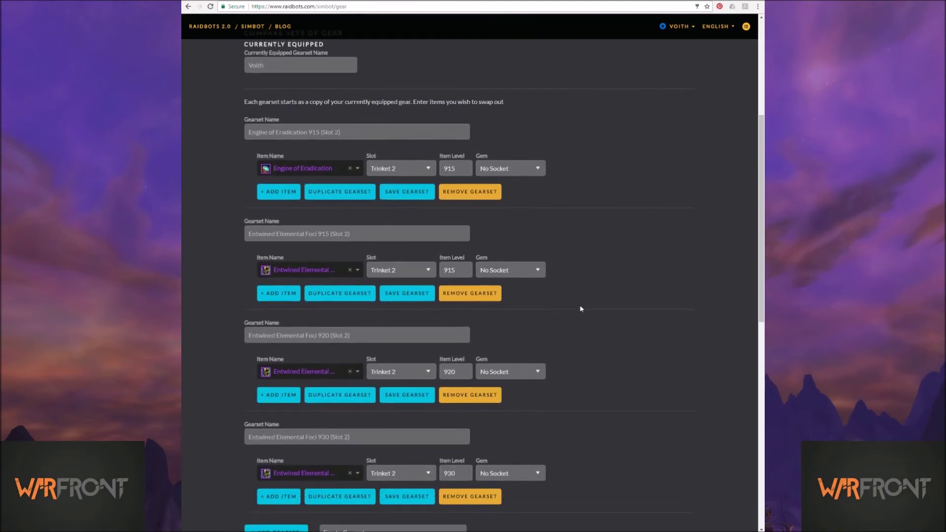
left_click(470, 294)
left_click(470, 294)
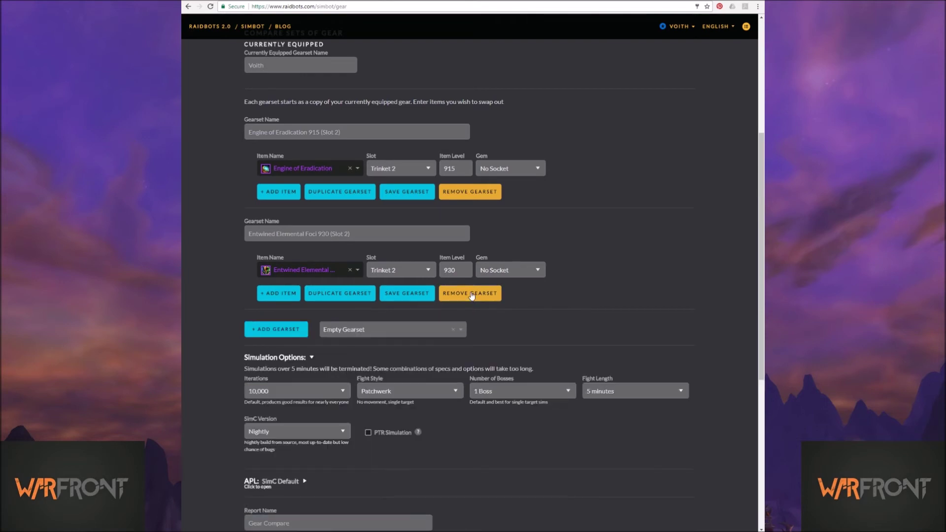
left_click(471, 295)
Add and delete a blank line in the SimC text so the equipped gear reloads.
scroll(509, 268, "up", 2)
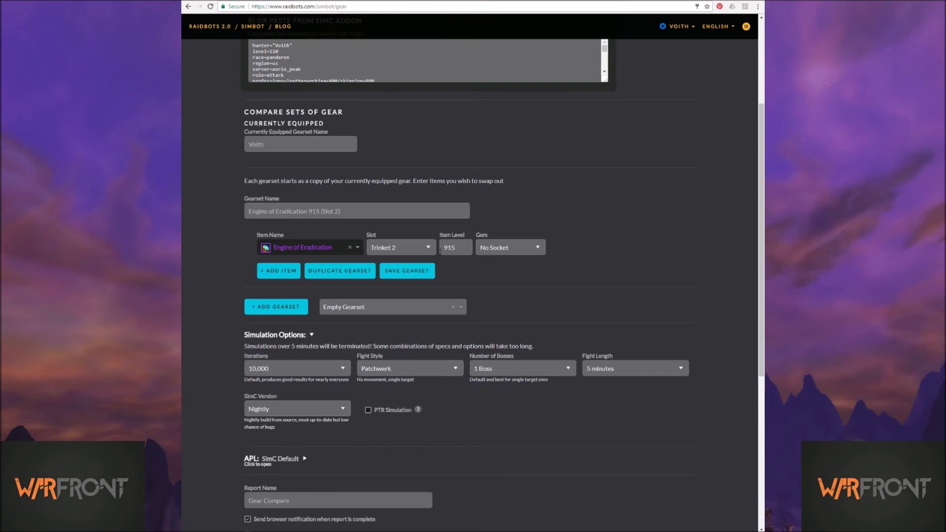
scroll(217, 188, "up", 3)
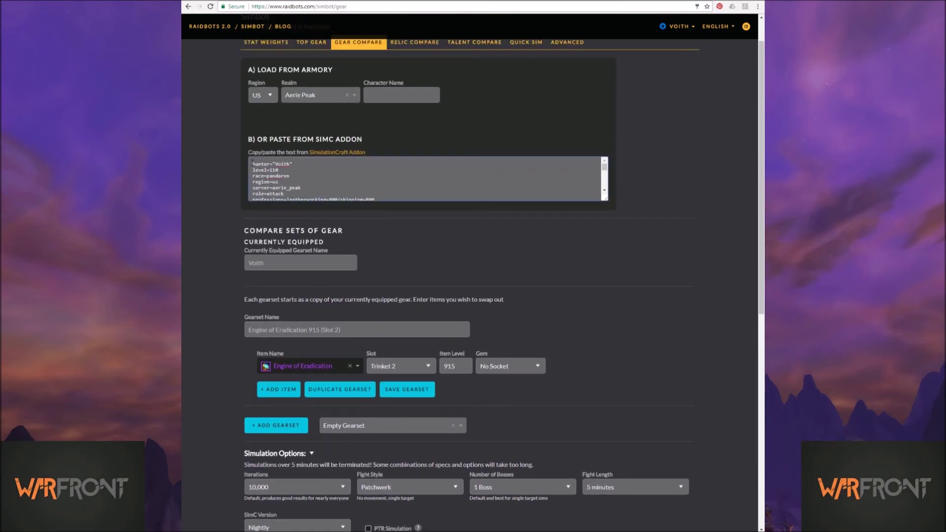
left_click(252, 161)
key("Return")
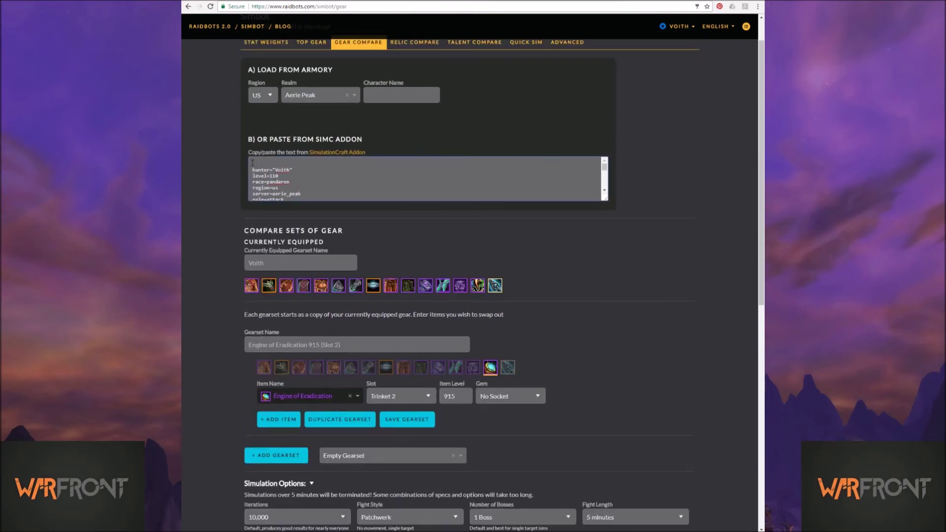
key("BackSpace")
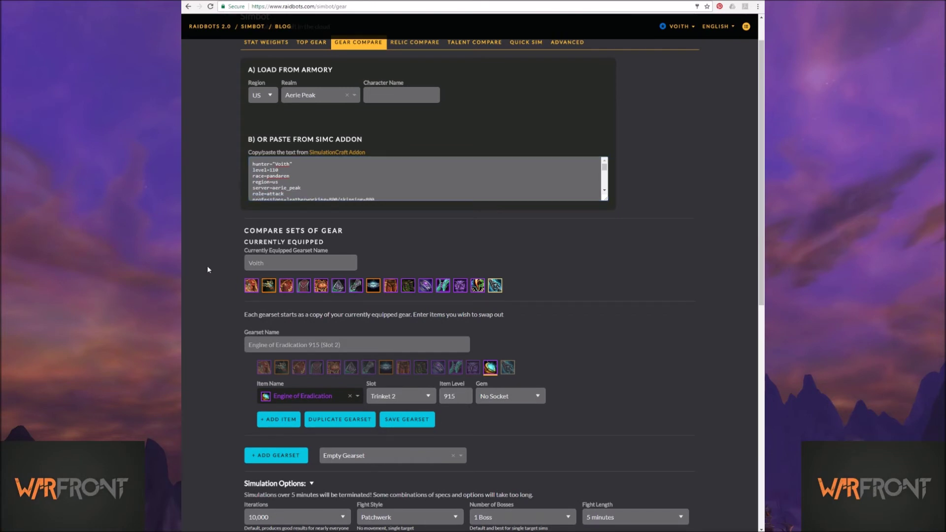
scroll(207, 269, "down", 2)
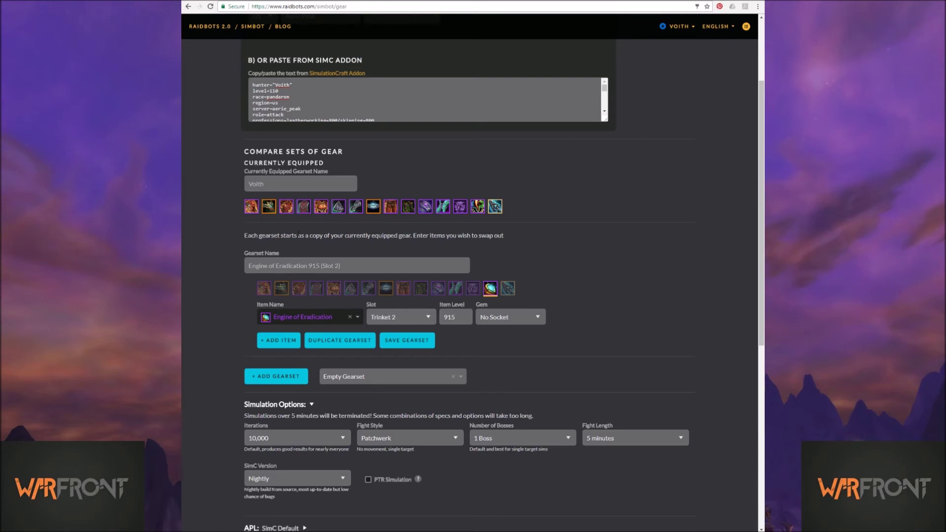
mouse_move(305, 216)
left_click(282, 342)
Add Wildstalker Cape at item level 915 with the 200 Agility enchant, plus an empty item row.
left_click(294, 350)
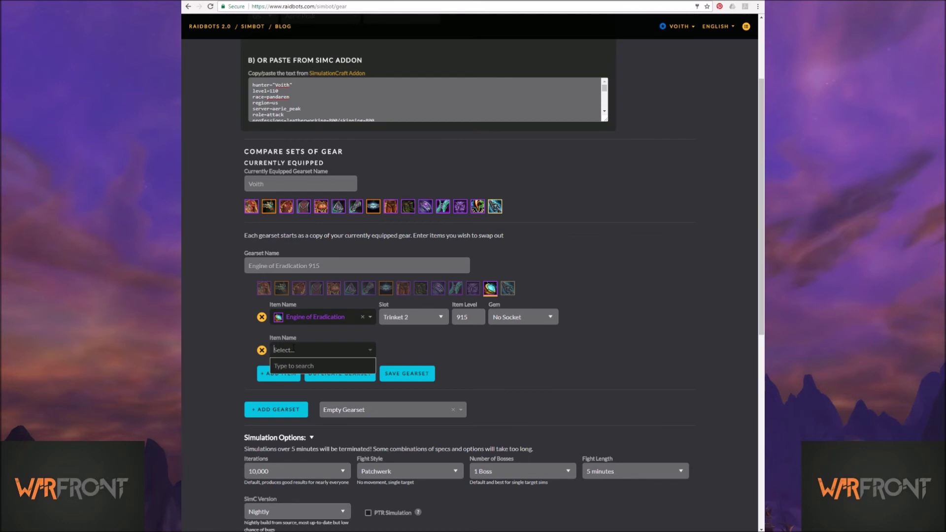
type("wildstalk")
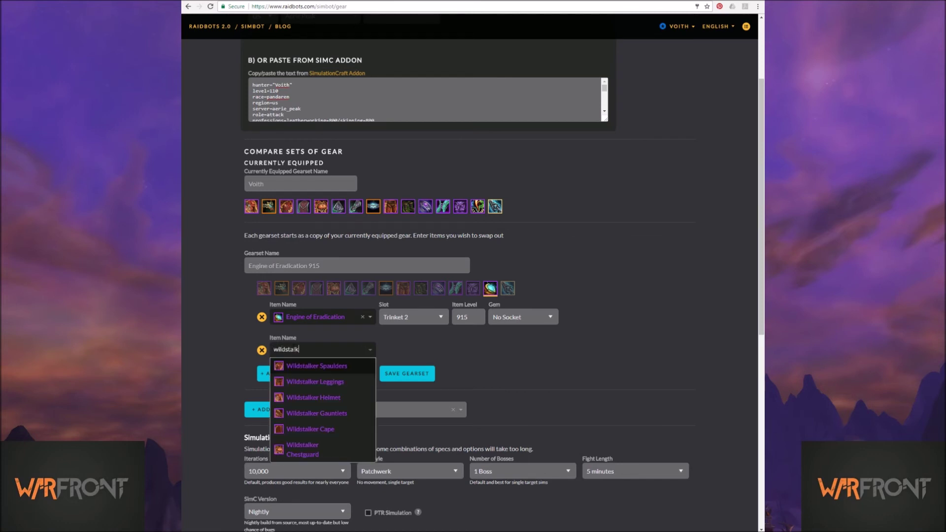
left_click(325, 430)
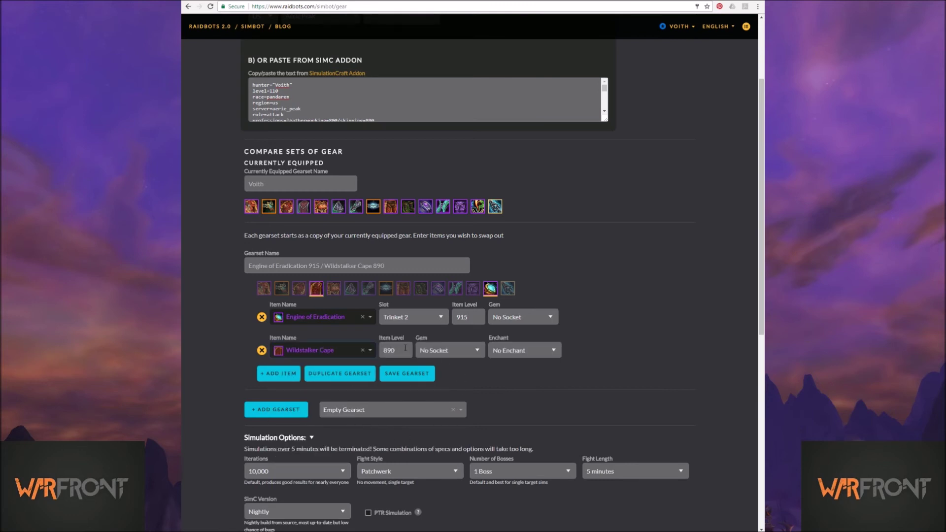
double_click(405, 348)
type("915")
left_click(510, 351)
left_click(284, 374)
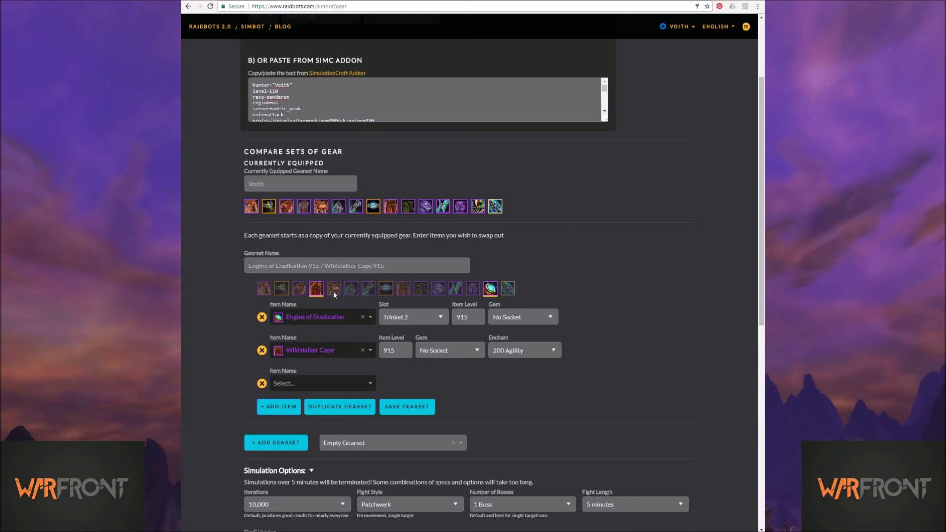
left_click(302, 381)
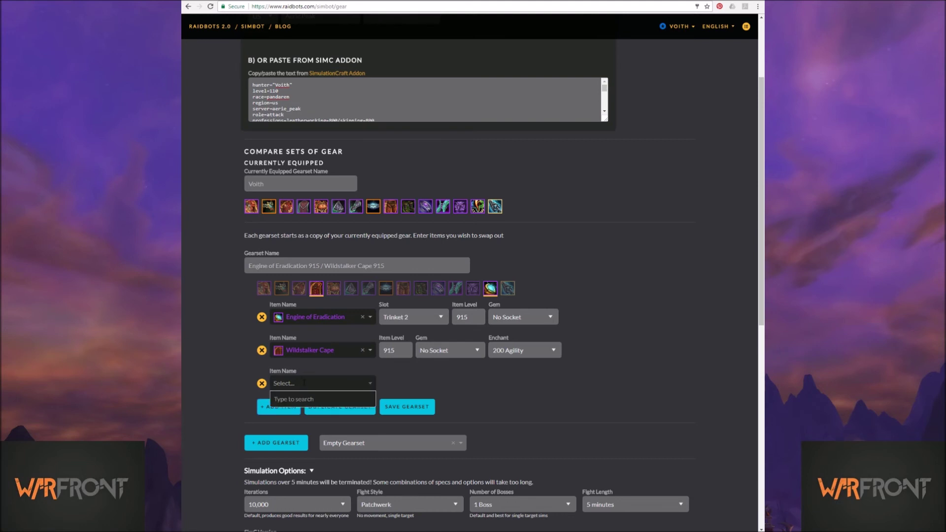
Add Parsel's Tongue at item level 970, then another empty item row below it.
type("parse")
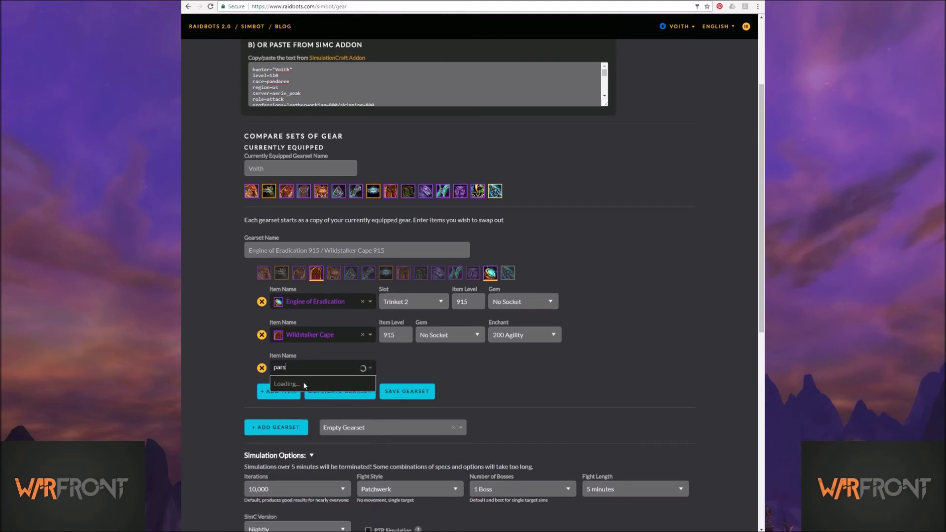
left_click(304, 384)
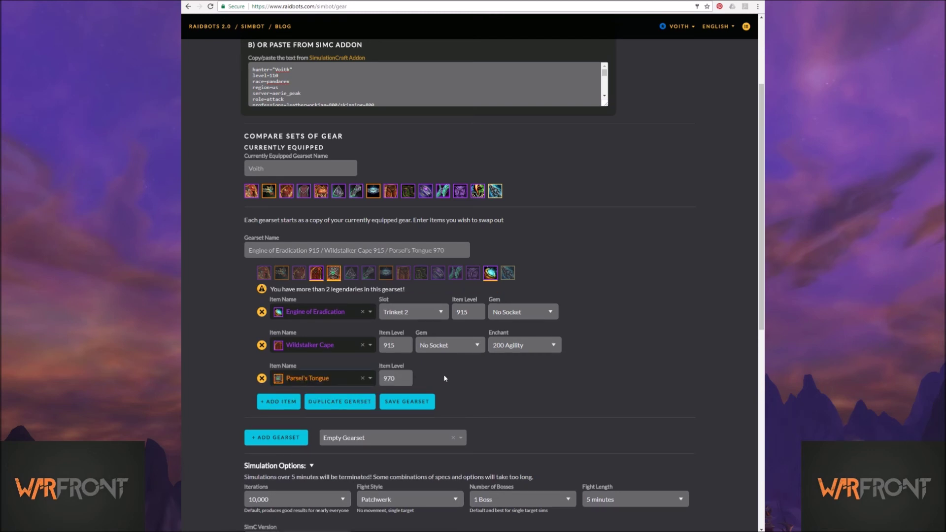
scroll(444, 378, "down", 1)
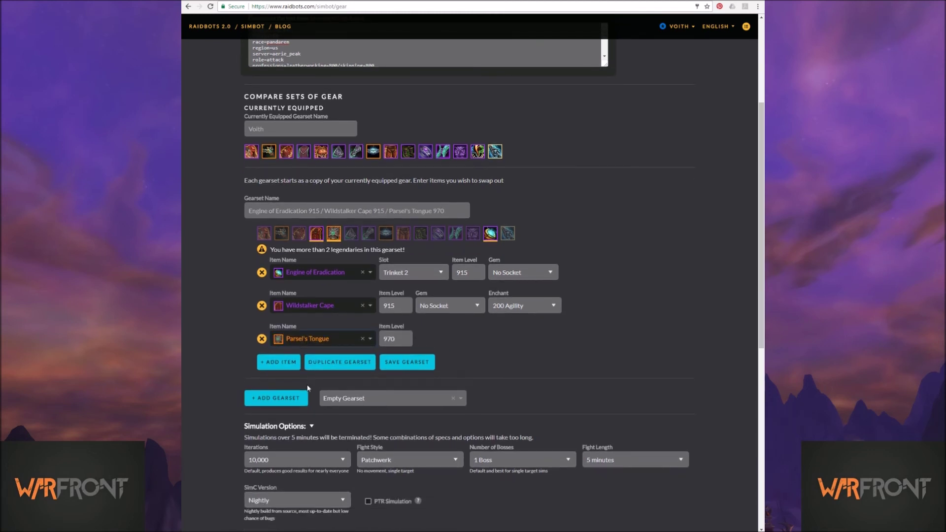
left_click(278, 365)
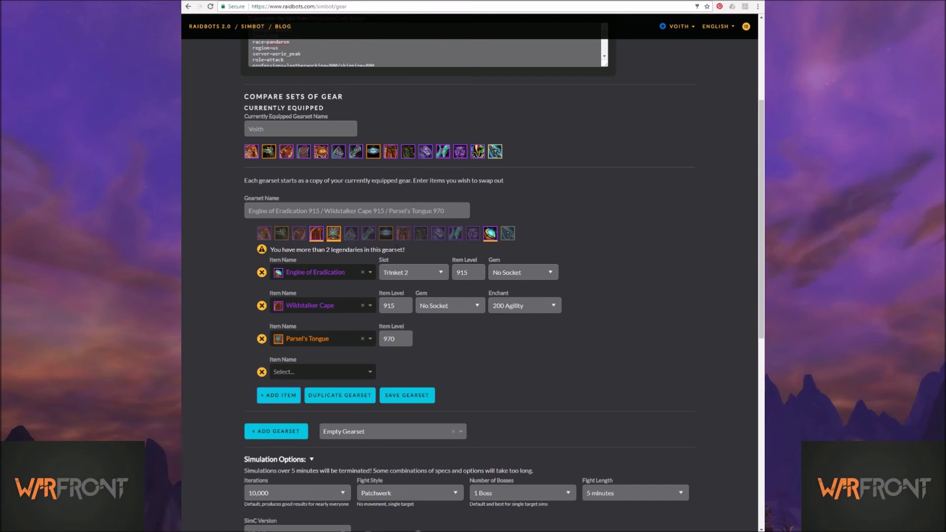
left_click_drag(405, 249, 274, 250)
left_click(415, 253)
left_click(285, 372)
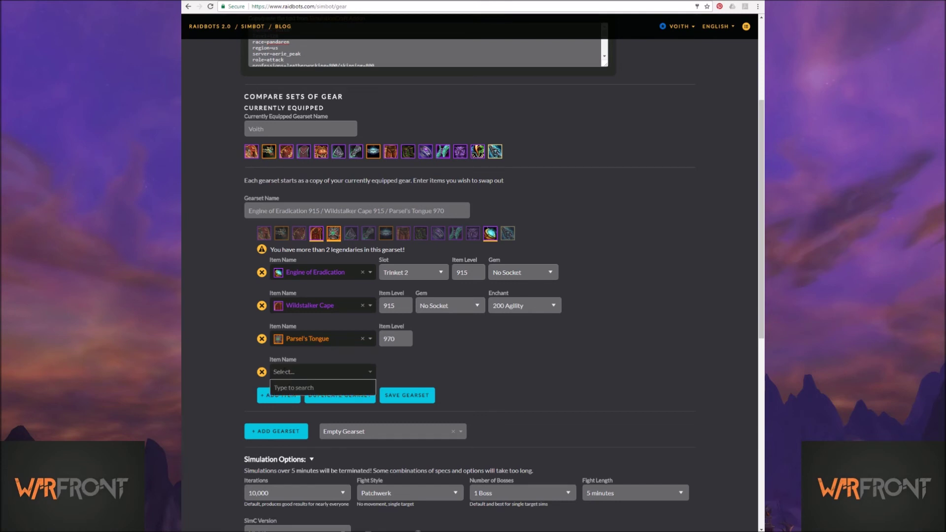
Add the Zealous Timestone item at level 905 with Mark of the Claw, then a new item row.
type("zealous")
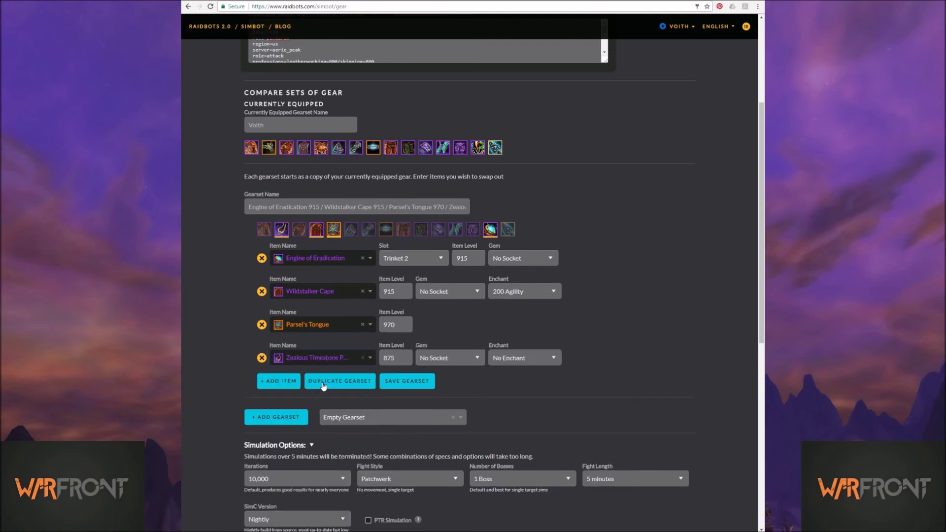
left_click(314, 413)
double_click(381, 358)
type("905")
left_click(515, 359)
left_click(462, 389)
left_click(278, 381)
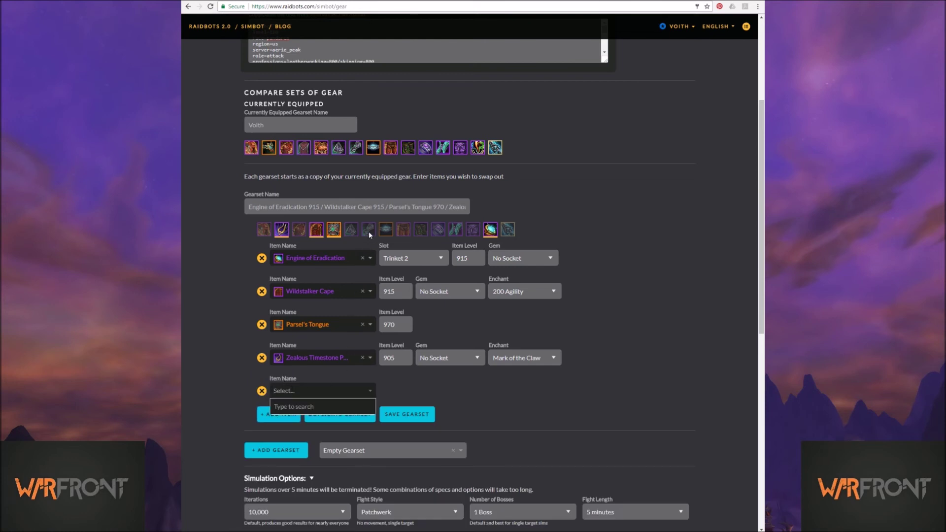
mouse_move(356, 154)
Add Gauntlets of Spiteful Haunting to the gearset at item level 920.
type("gaun")
type("tlets of ")
type("sipe")
key("BackSpace")
key("BackSpace")
key("BackSpace")
type("pi")
scroll(214, 379, "down", 1)
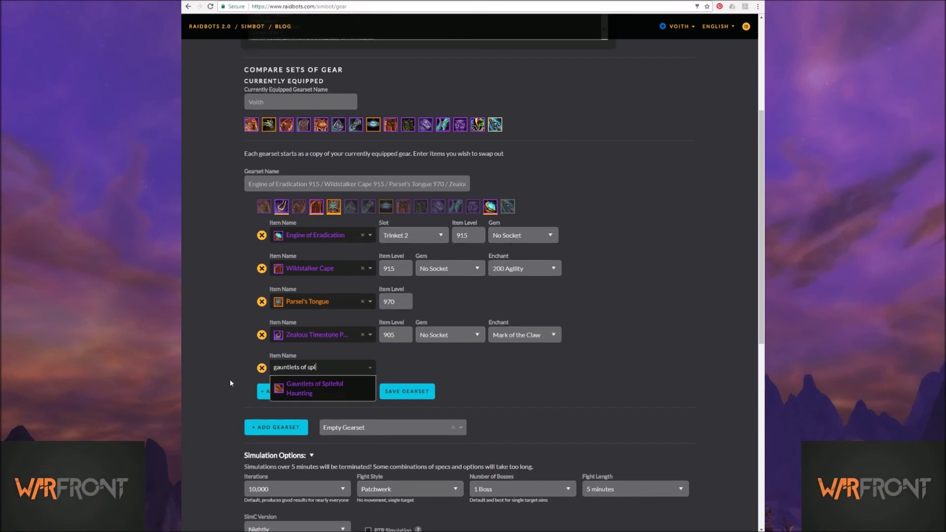
left_click(370, 389)
double_click(389, 367)
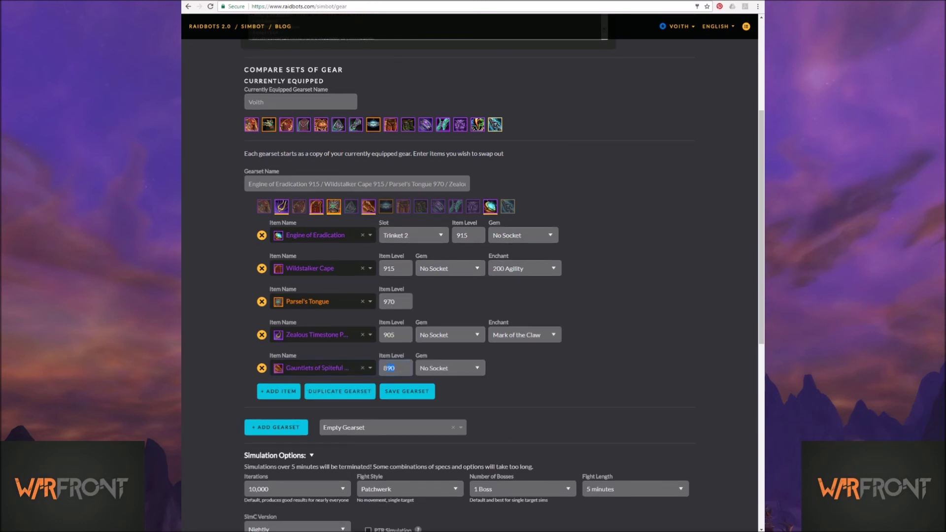
type("920")
left_click(464, 388)
Run the gear comparison for the five-item gearset against current gear.
scroll(214, 364, "down", 6)
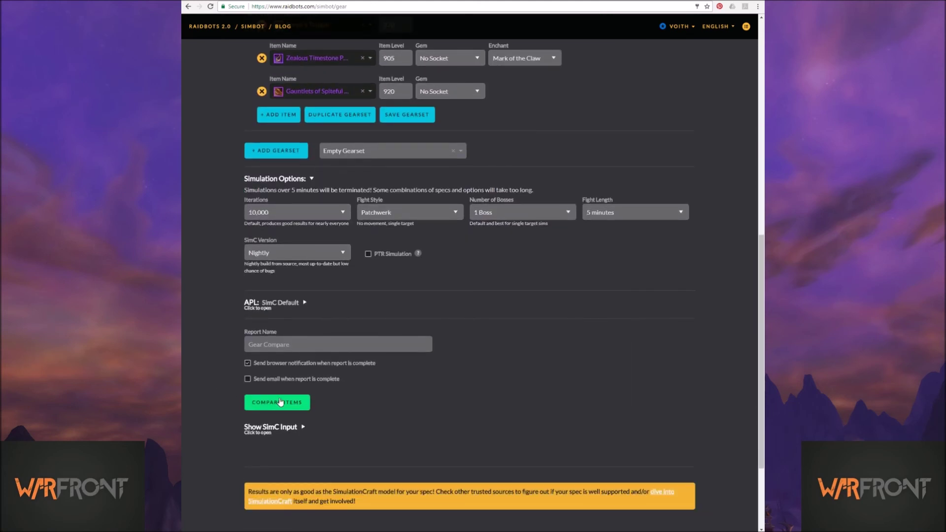
left_click(280, 402)
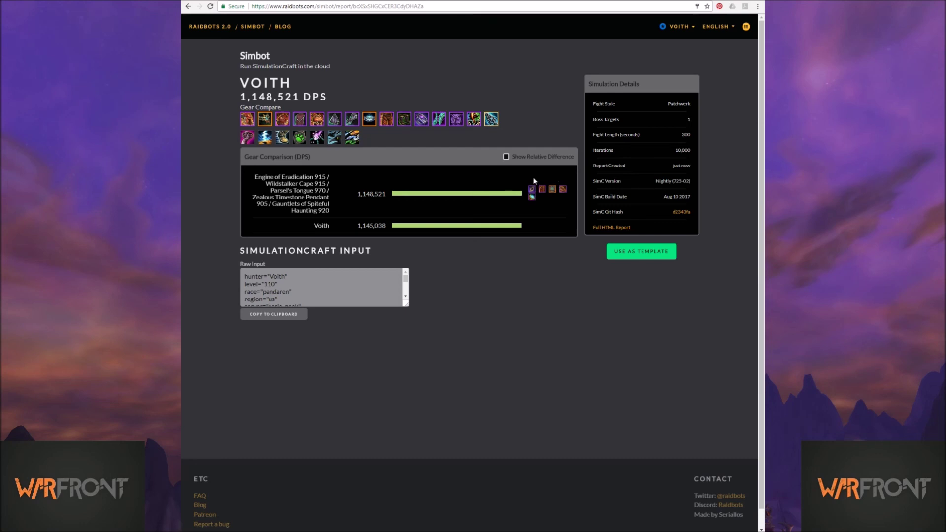
Start a new comparison from the report and remove the Zealous Timestone item.
left_click(642, 252)
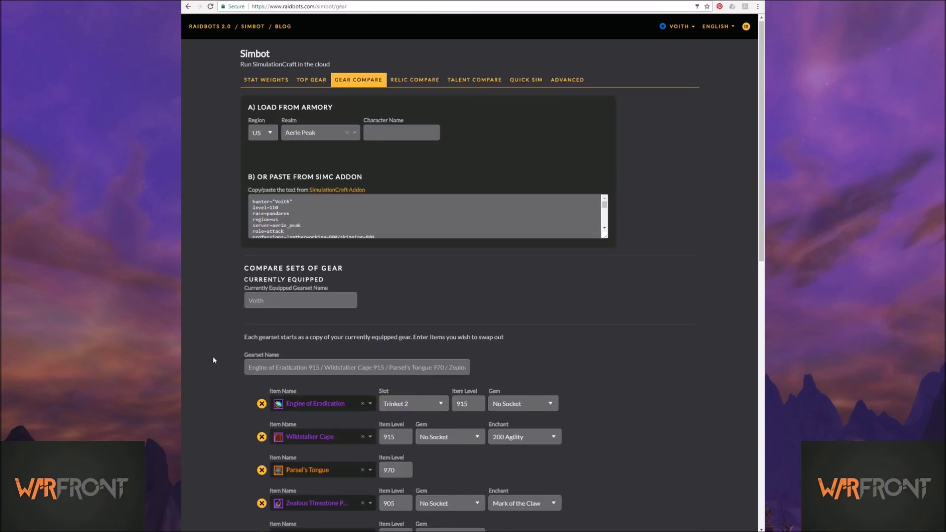
scroll(222, 364, "down", 3)
left_click(363, 387)
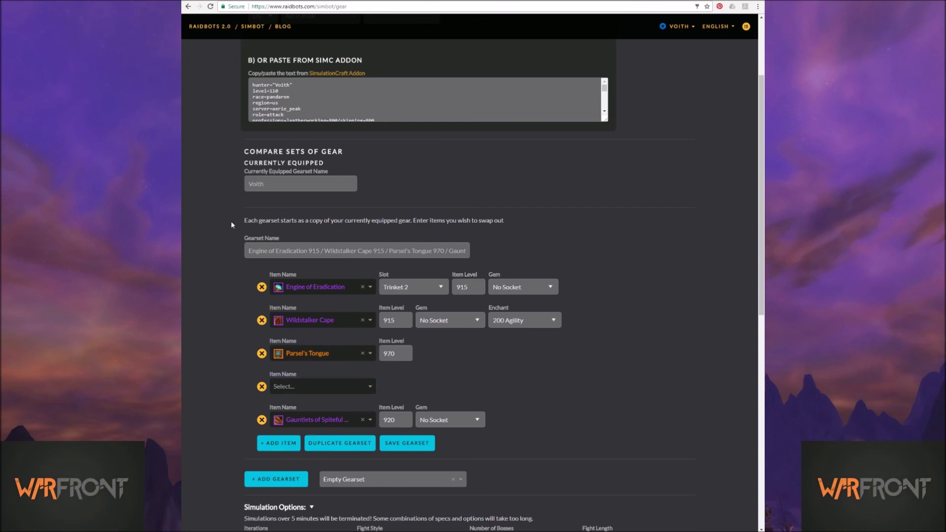
Add Locket of Splintered Souls at 915 with Mark of the Claw and rerun the comparison.
left_click(300, 387)
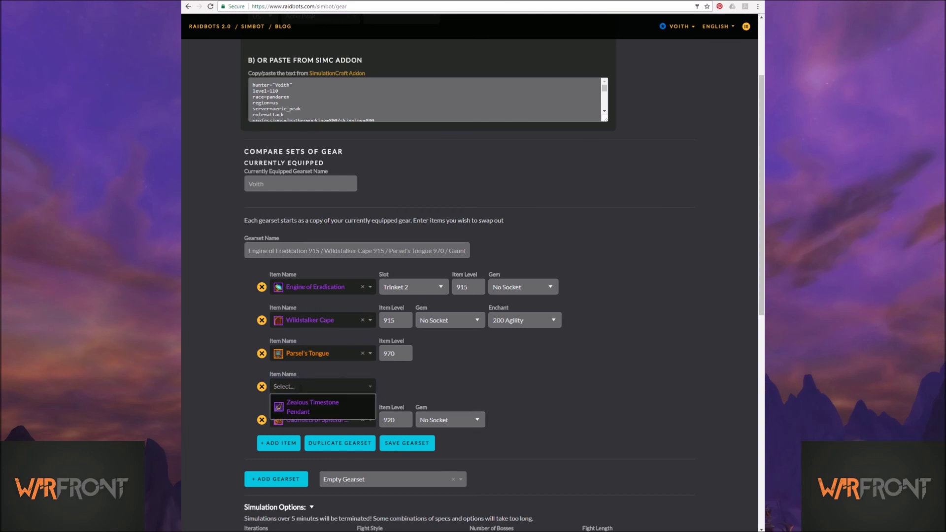
type("locket of")
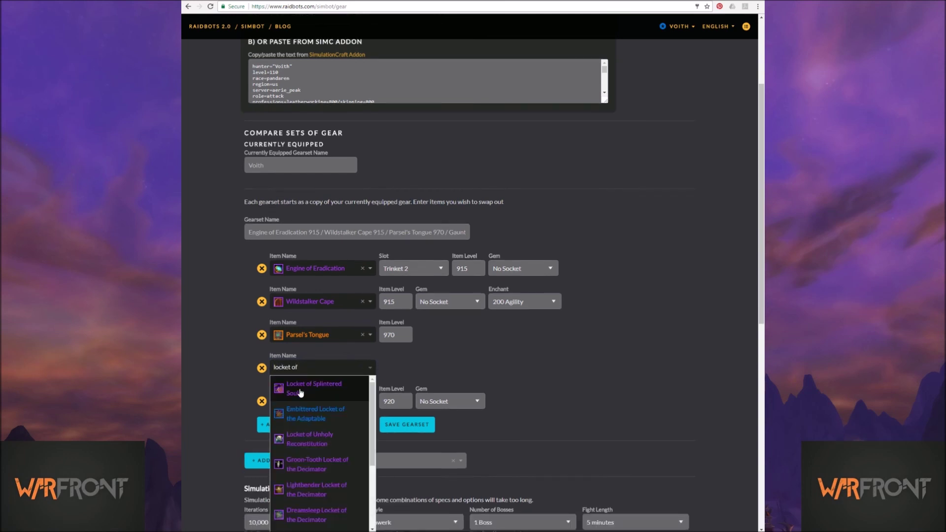
left_click(308, 384)
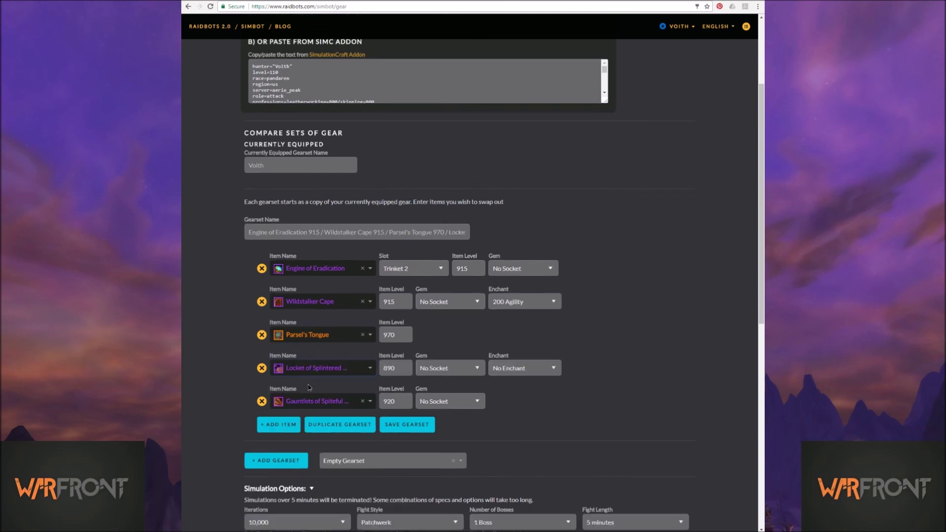
double_click(396, 370)
type("915")
left_click(516, 374)
left_click(530, 395)
scroll(229, 426, "down", 6)
left_click(276, 396)
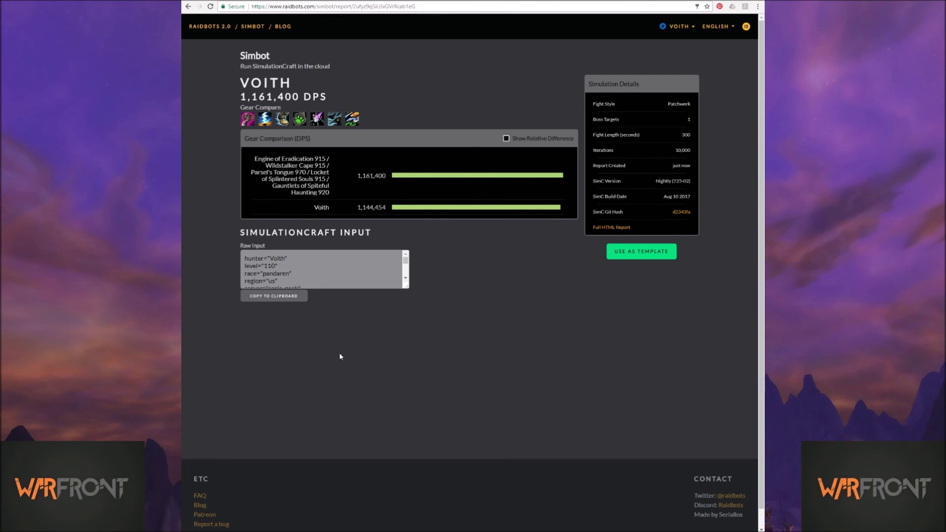
Check the 1,161,400 DPS result, then reuse the report as a template for another comparison.
left_click_drag(355, 175, 385, 174)
left_click(641, 251)
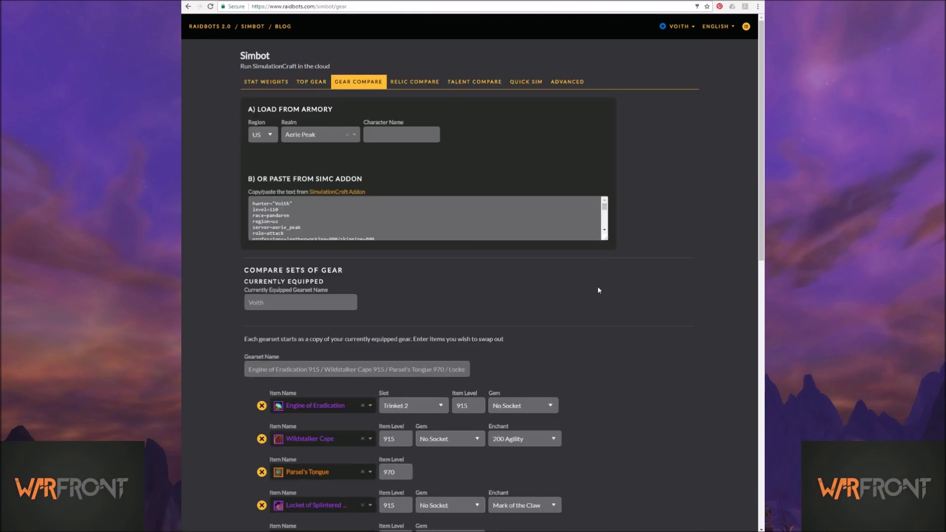
scroll(601, 299, "down", 3)
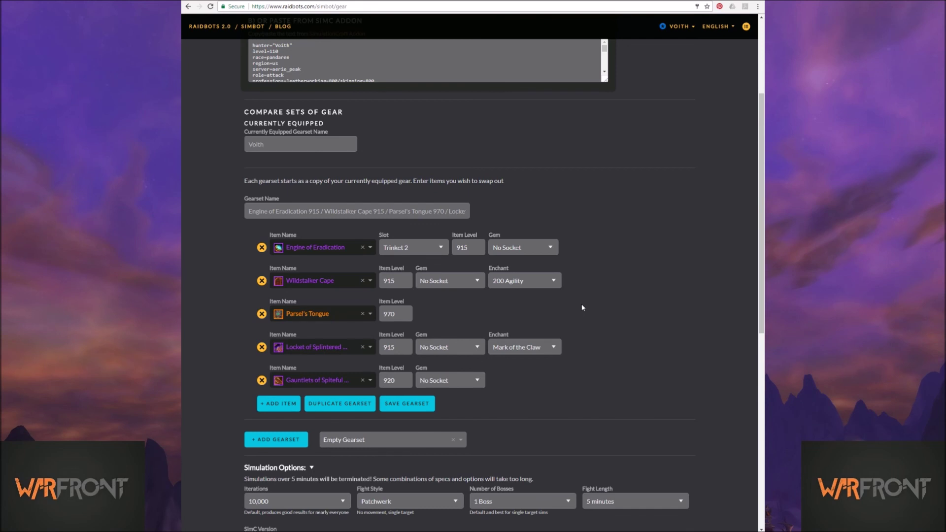
scroll(226, 195, "up", 3)
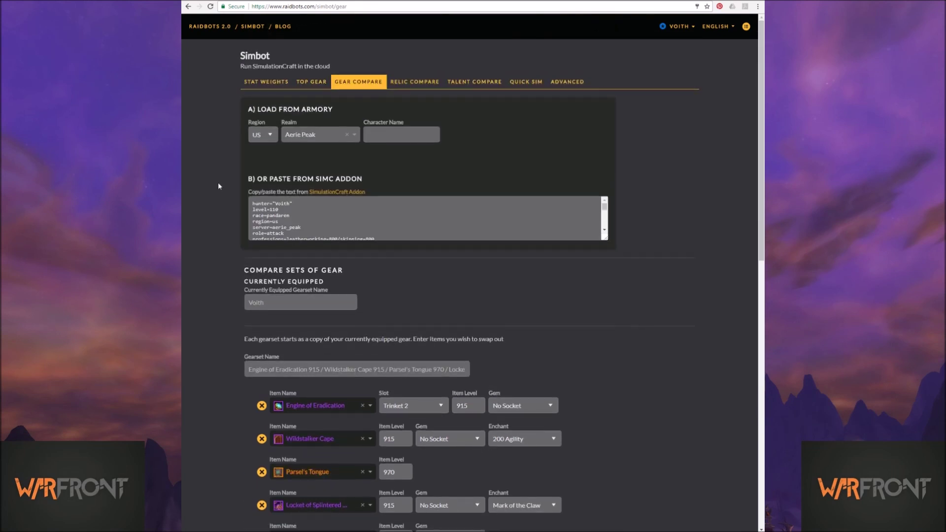
scroll(214, 184, "down", 2)
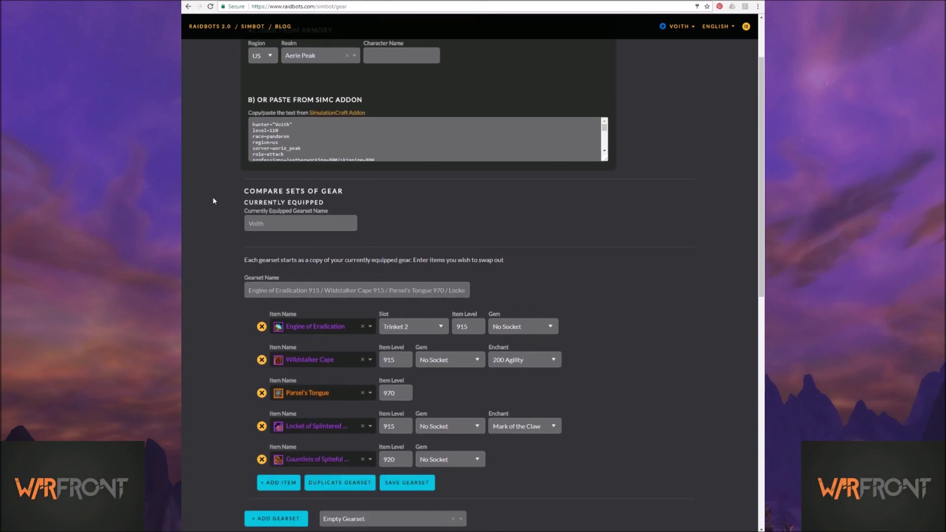